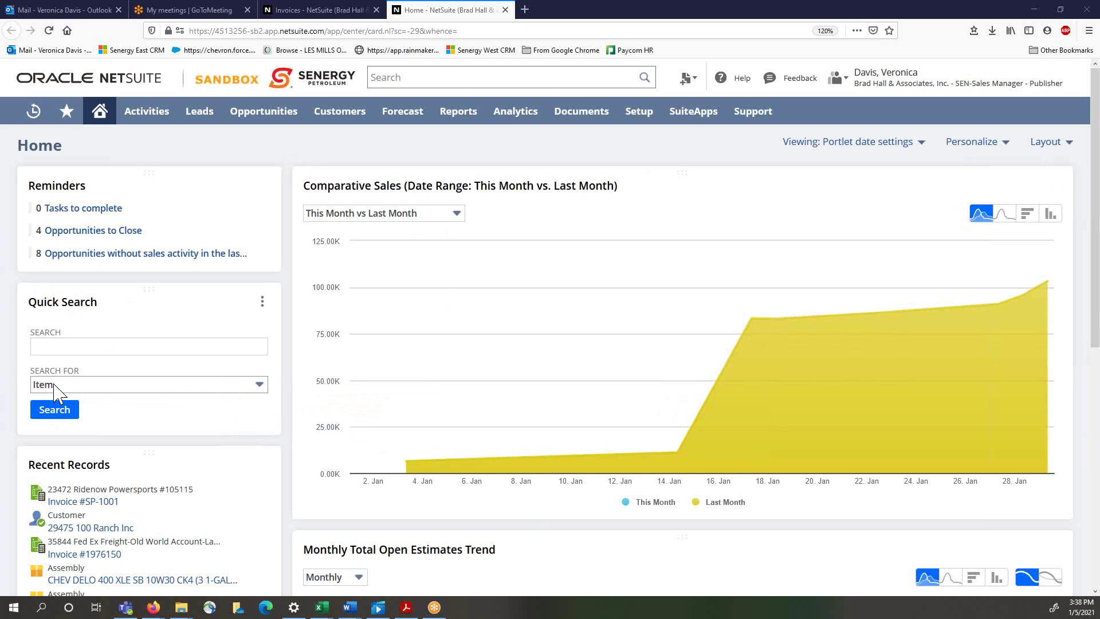
Set the Quick Search portlet to search for PO/Check # and go to its search text field
click(266, 390)
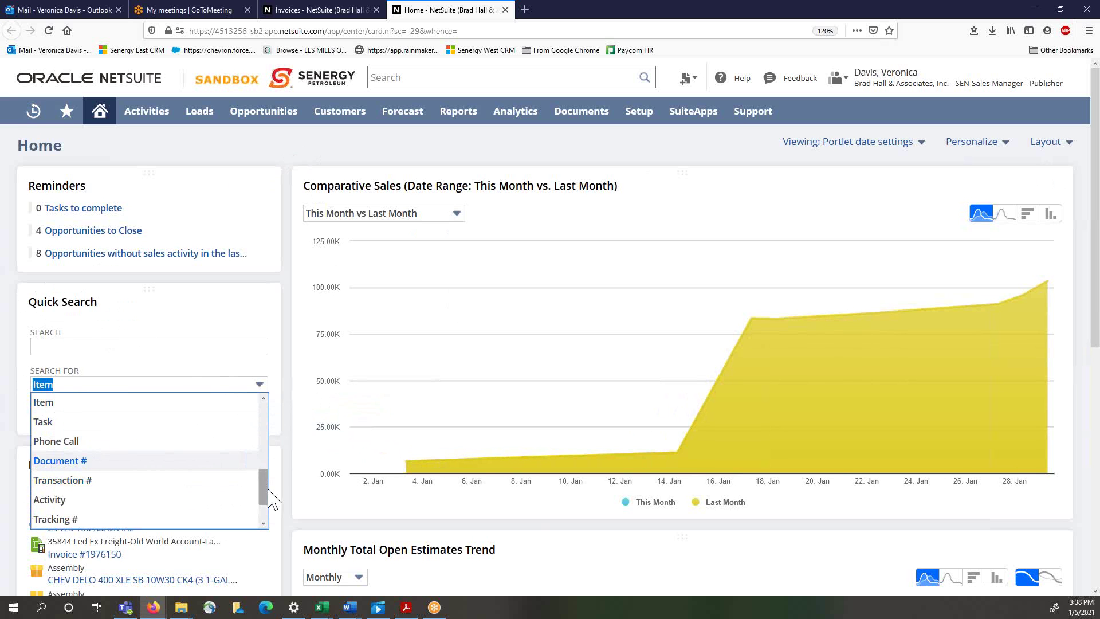
drag(266, 497, 268, 512)
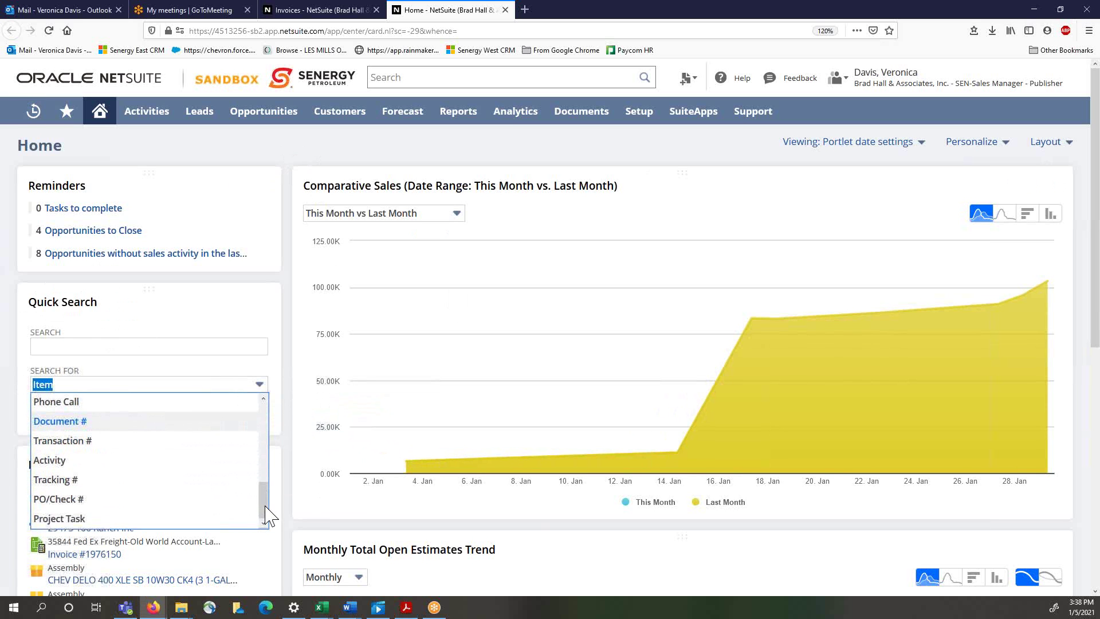
click(63, 500)
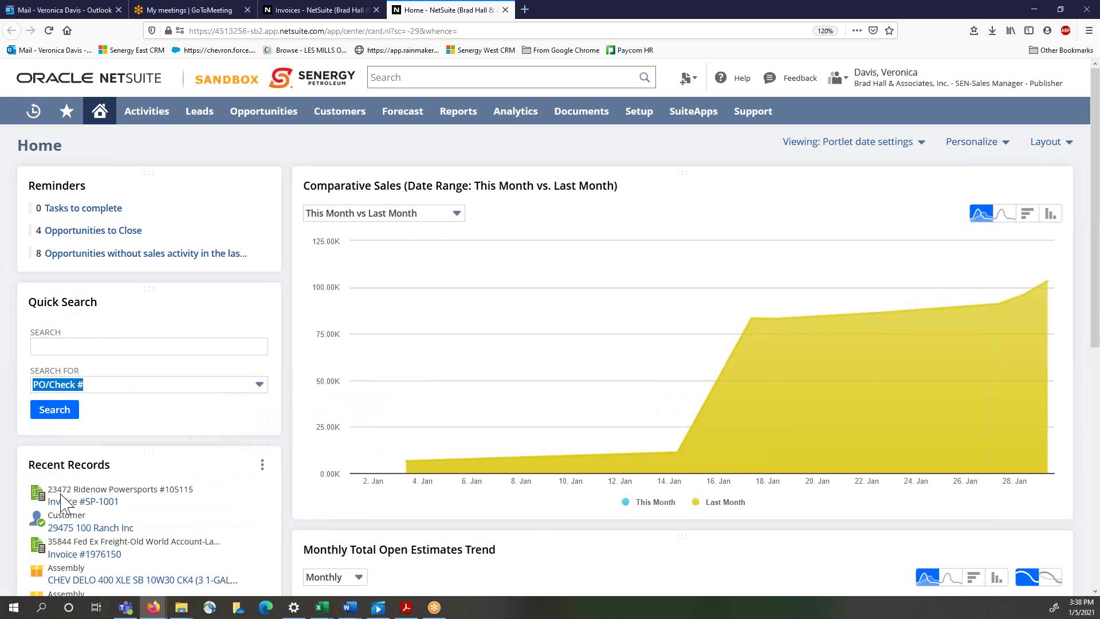
click(64, 347)
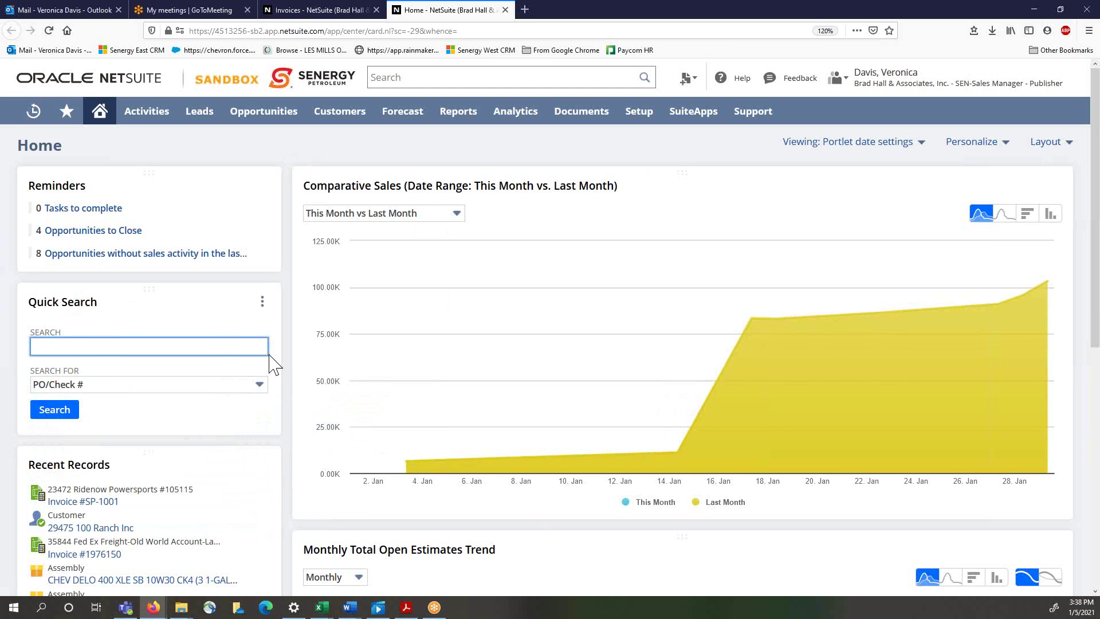
click(292, 153)
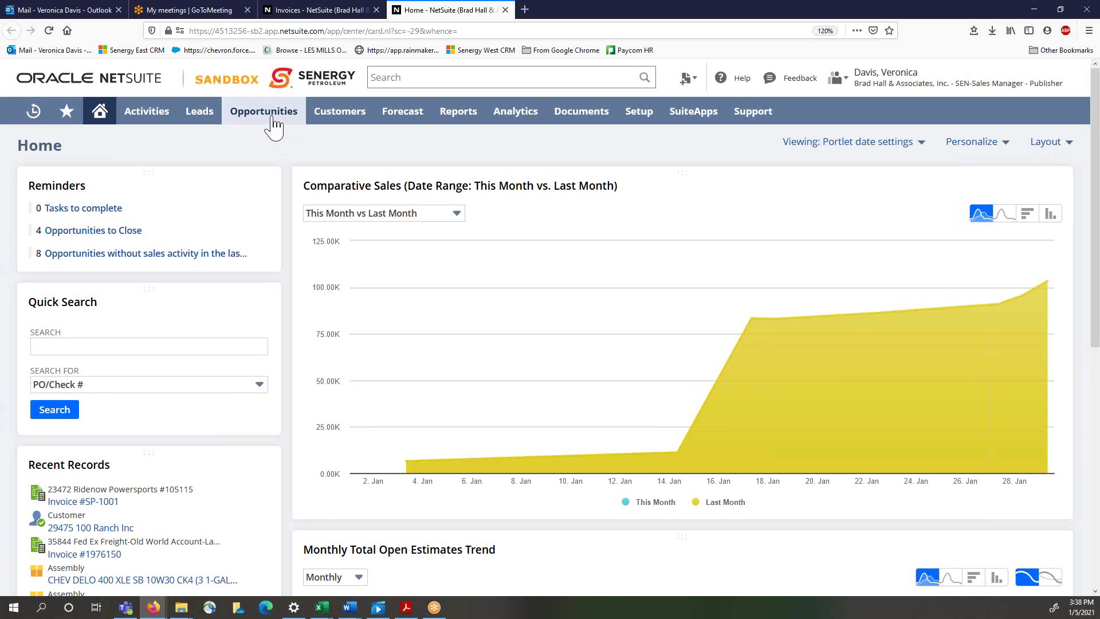
Open the invoice list from the opportunity transactions
mouse_move(252, 113)
mouse_move(235, 198)
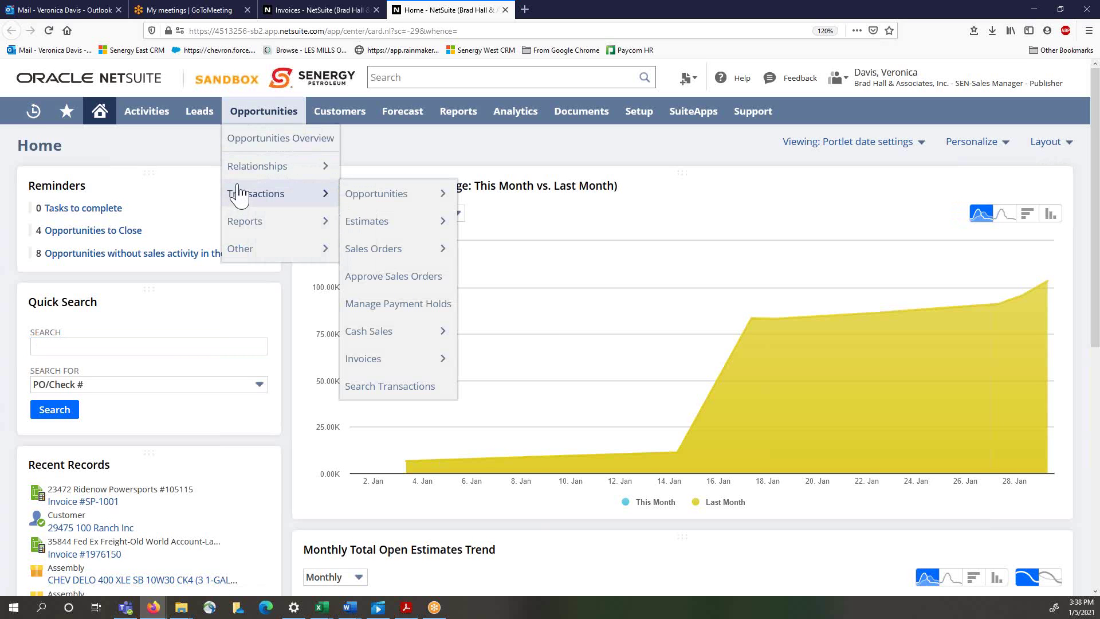
mouse_move(366, 372)
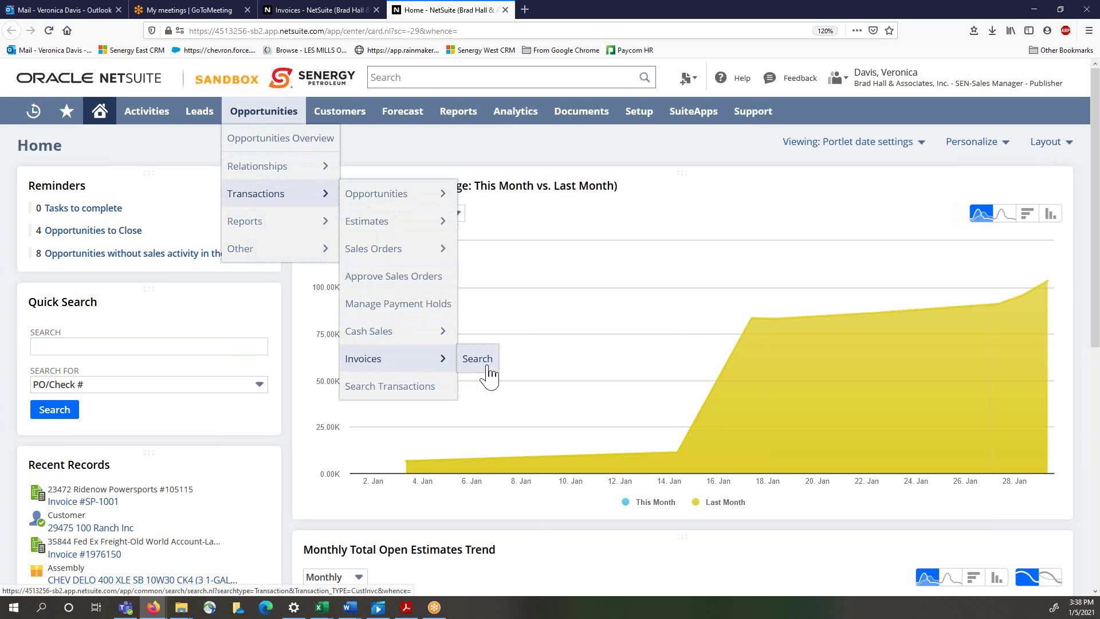
click(382, 362)
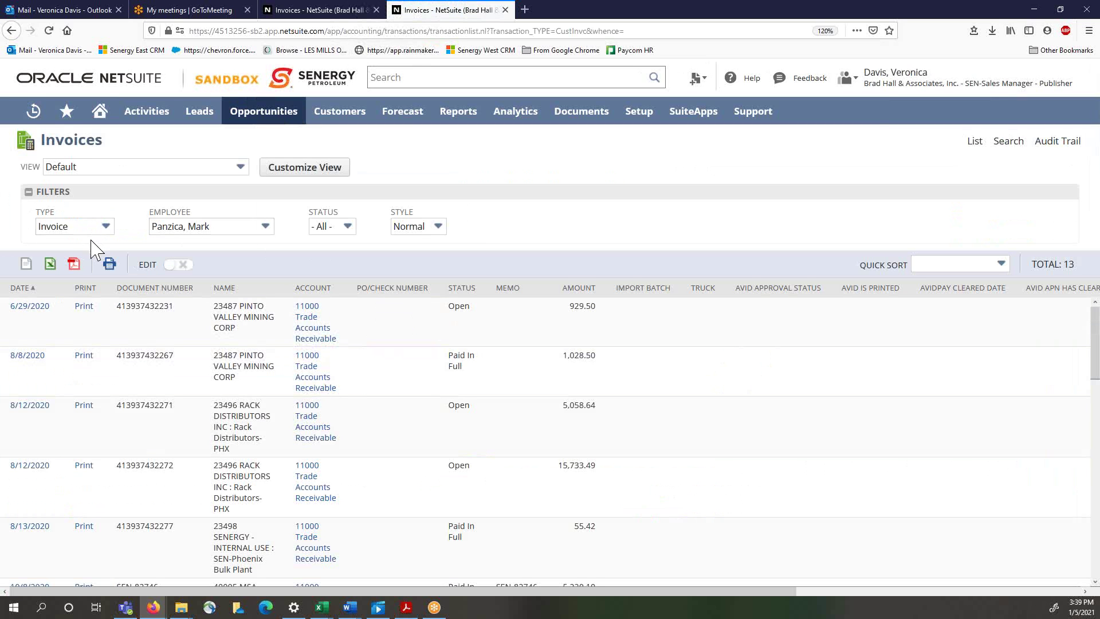
Review the employee filter options and look through the listed invoices
click(266, 226)
drag(269, 323, 269, 241)
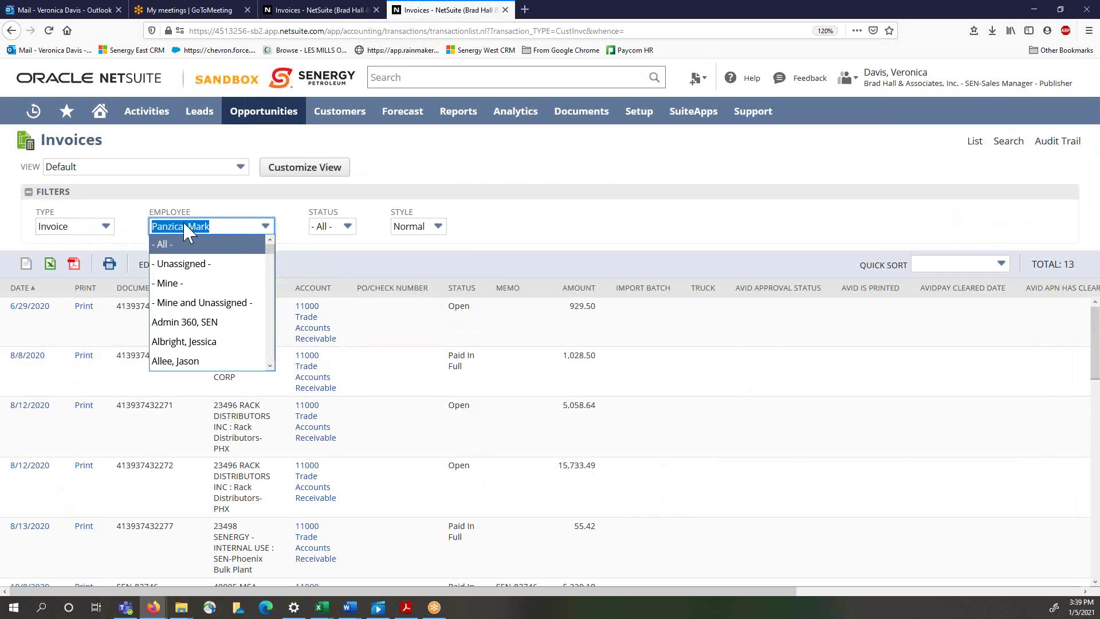
click(500, 174)
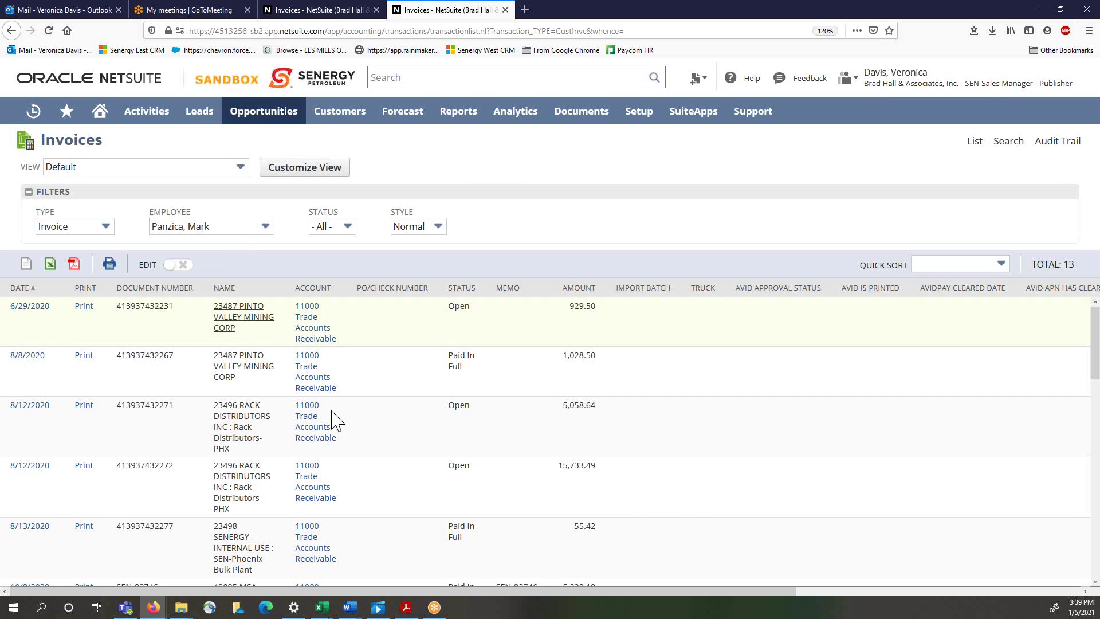
scroll(348, 368, down, 10)
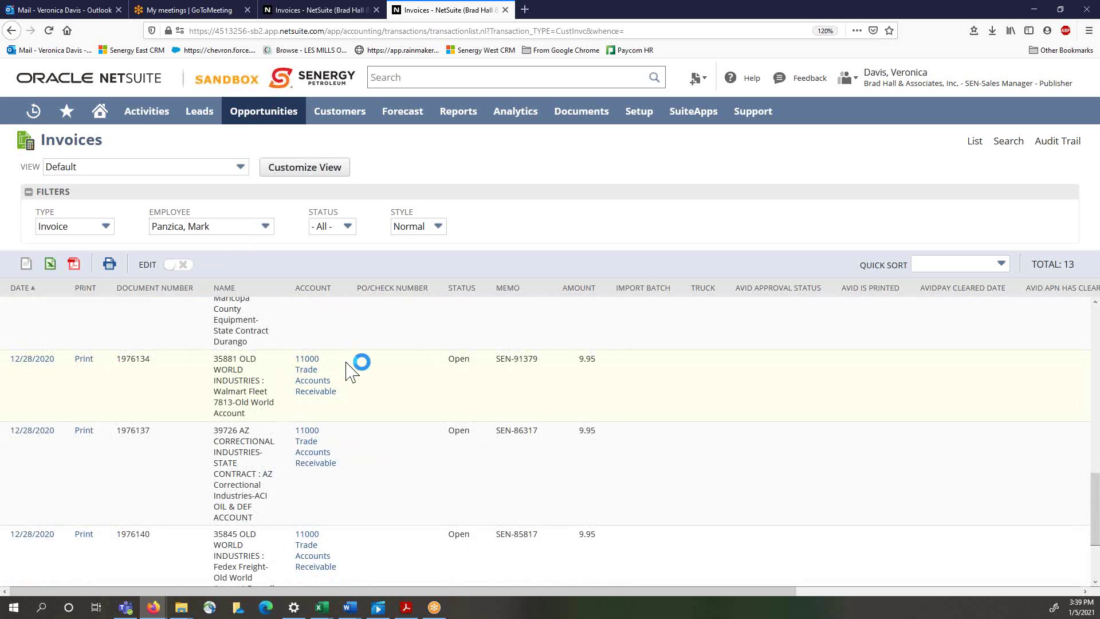
scroll(349, 371, down, 2)
scroll(350, 372, up, 5)
scroll(350, 372, up, 4)
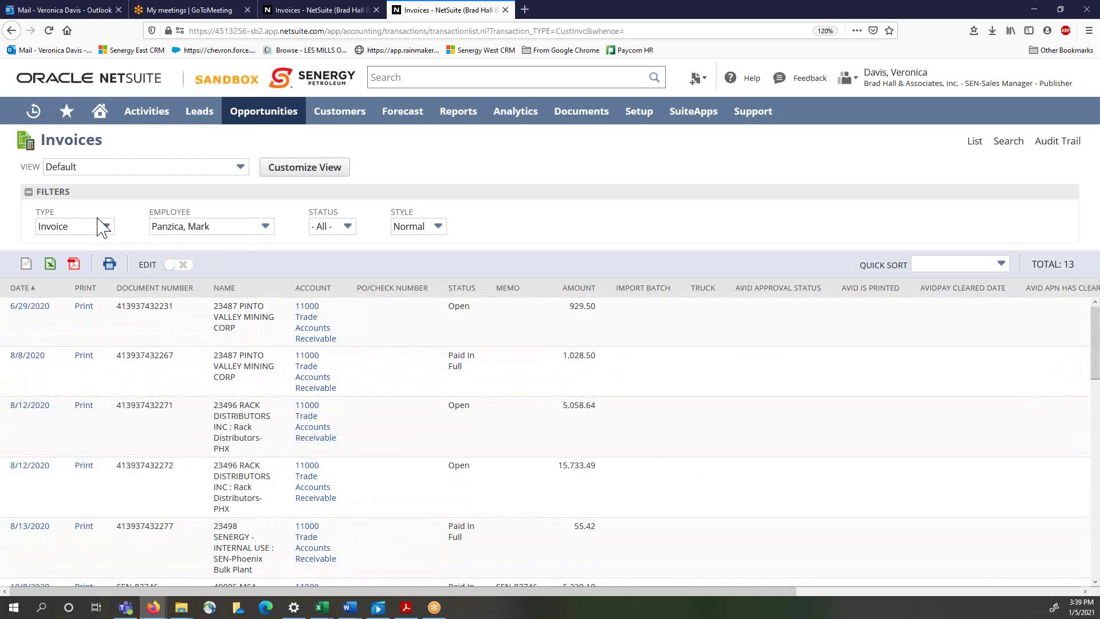
Filter the invoice list by employee using the - Mine - option
click(265, 228)
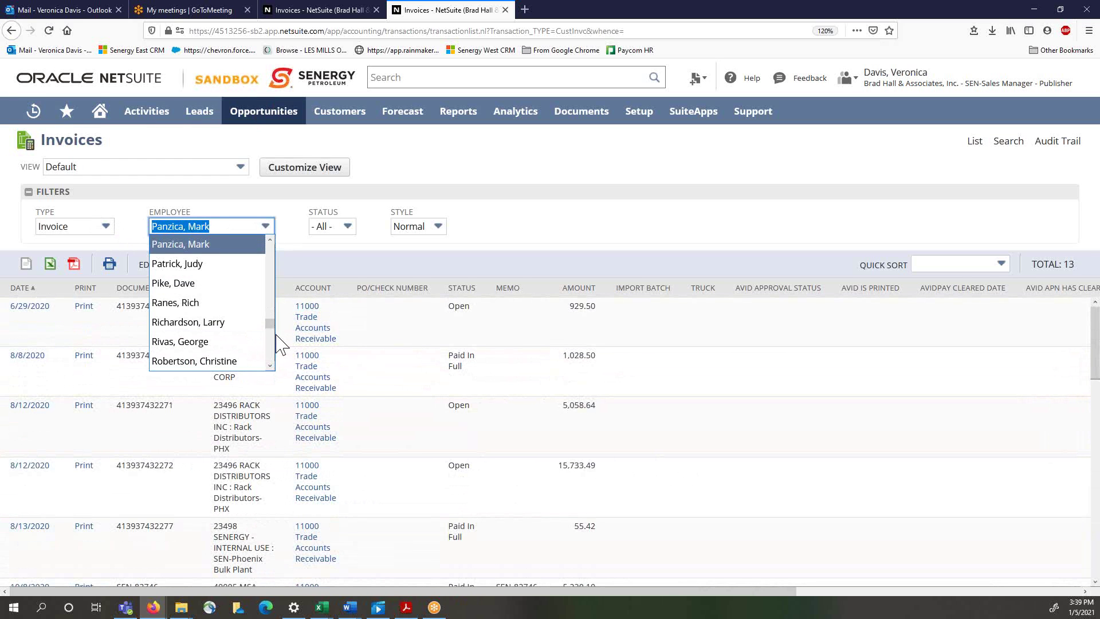
drag(277, 335, 275, 229)
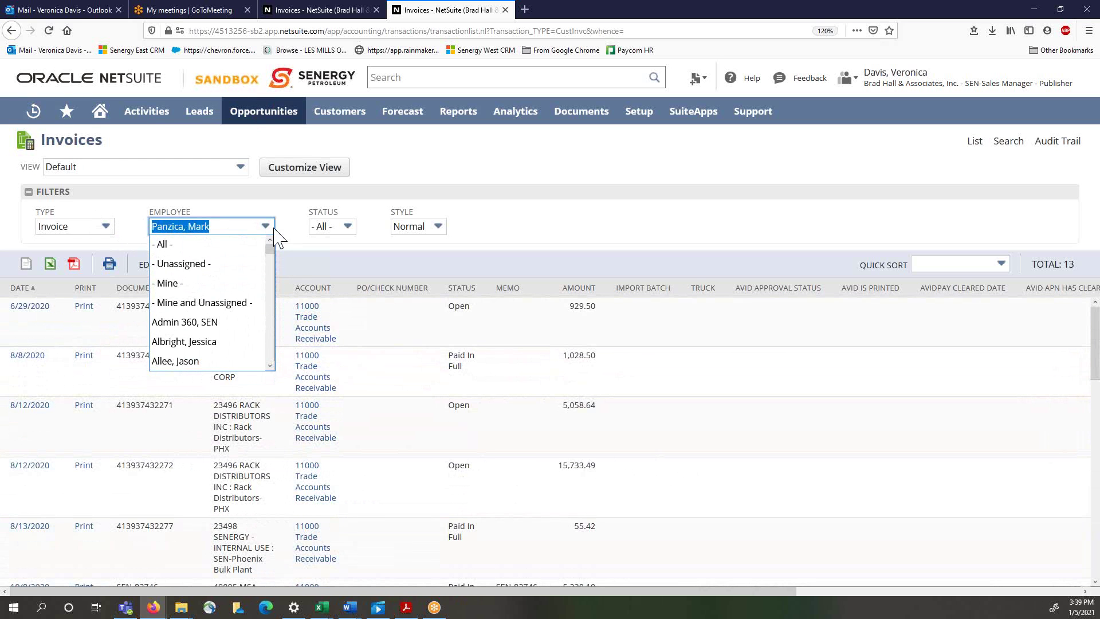
click(178, 286)
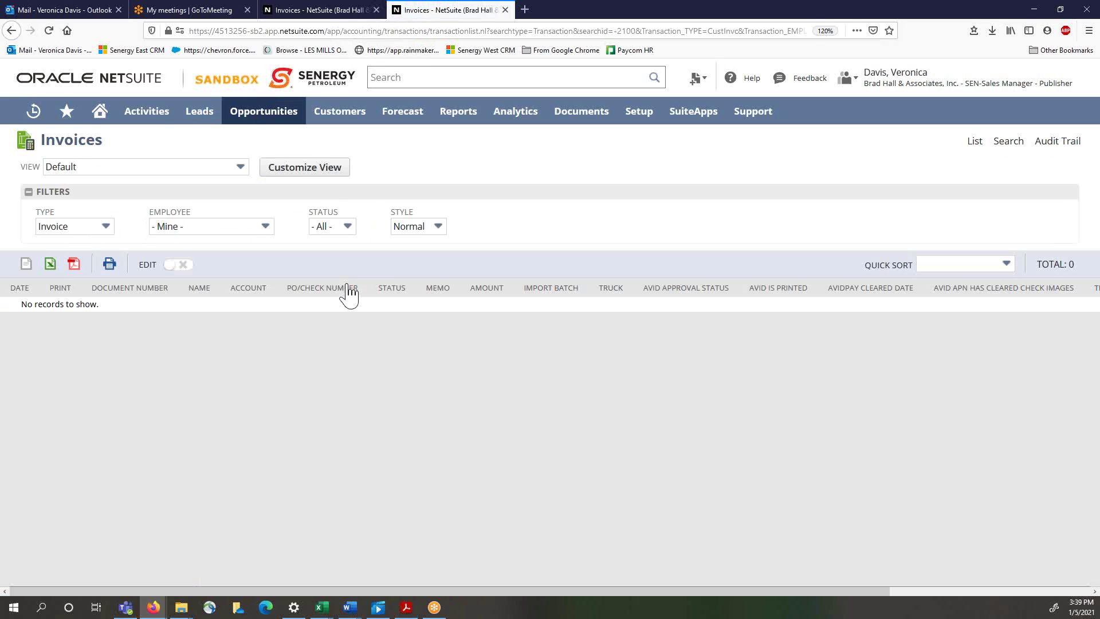
Set the invoice list's employee filter back to the previously selected sales employee
click(265, 227)
drag(272, 264, 270, 323)
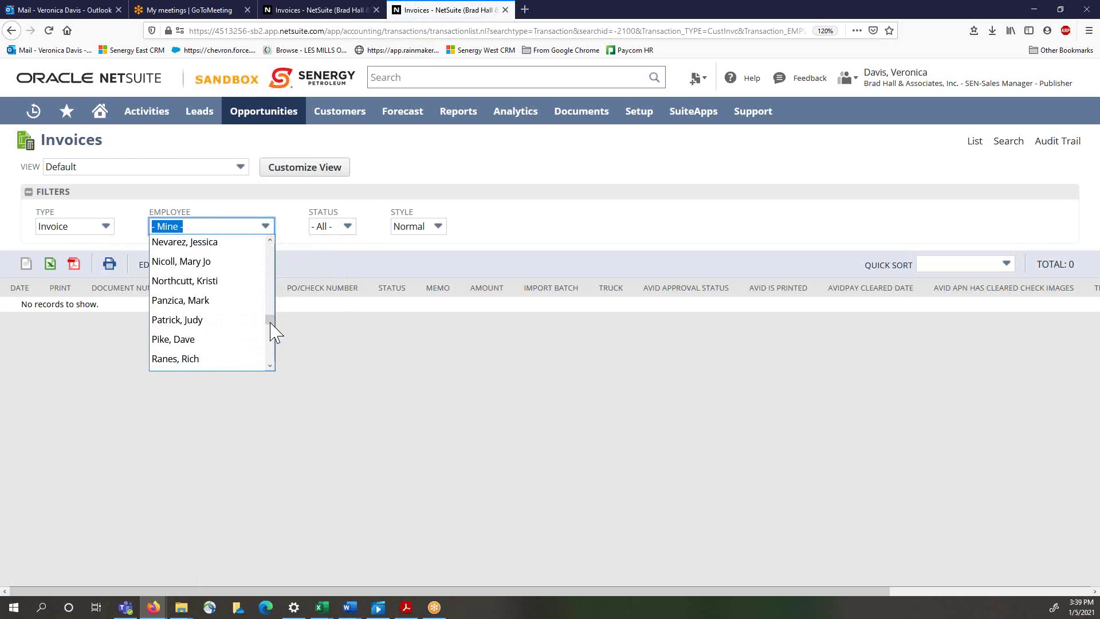
click(202, 302)
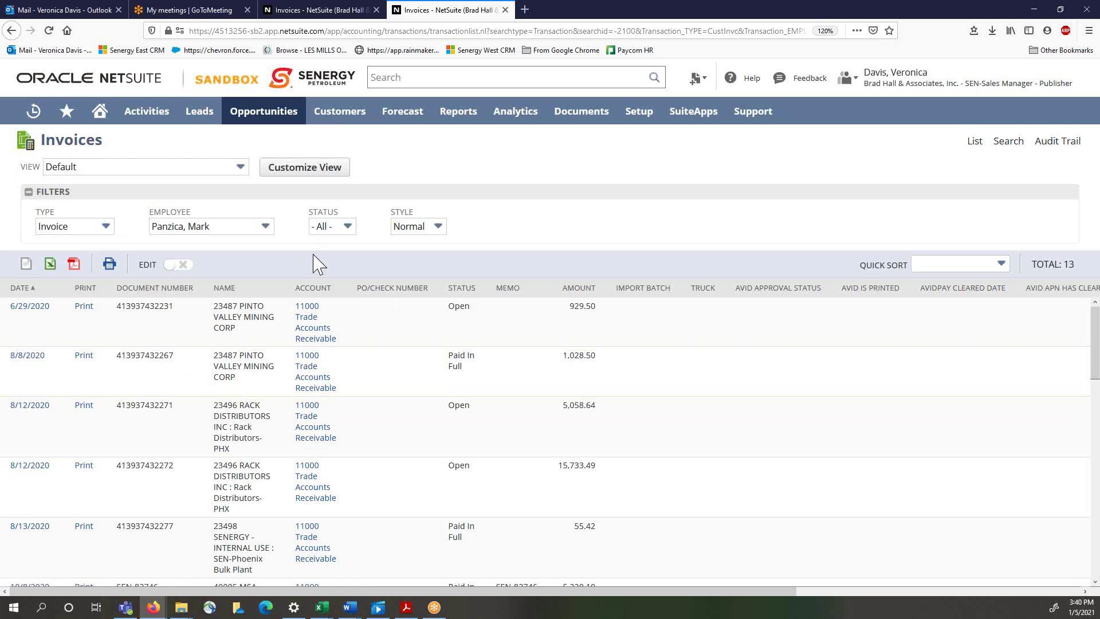
Look at the available status and style options for the invoice list
click(345, 226)
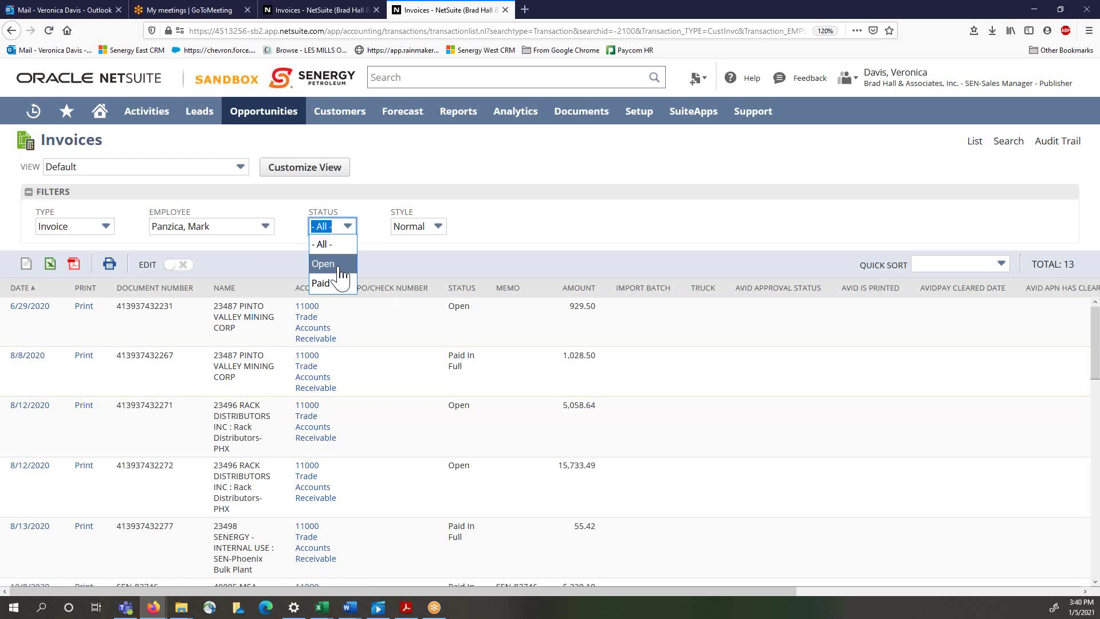
click(494, 221)
click(439, 227)
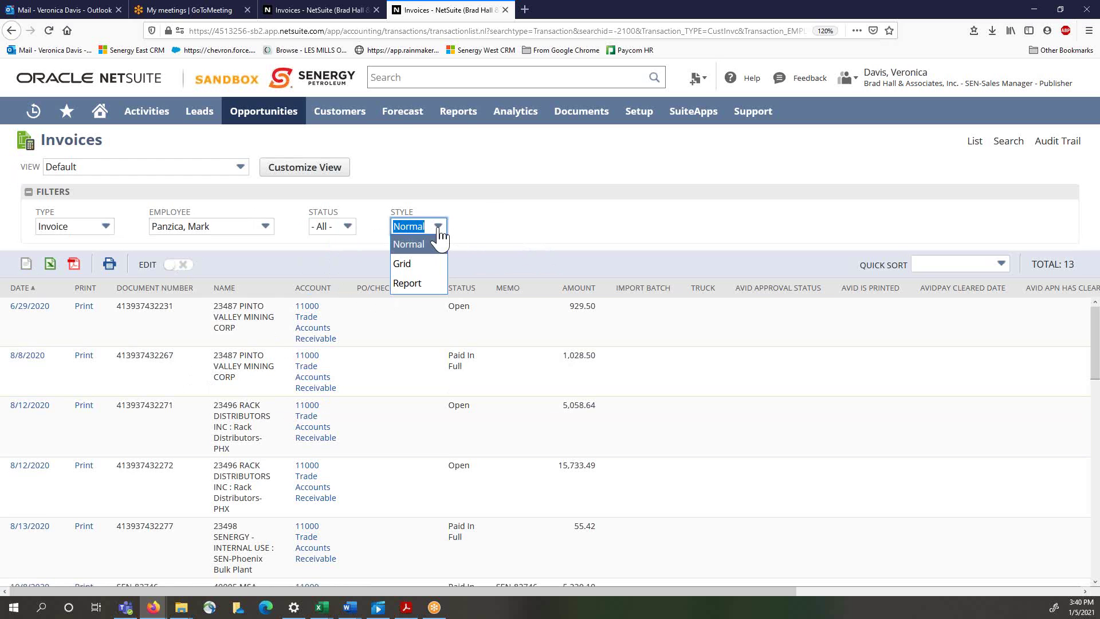
click(479, 216)
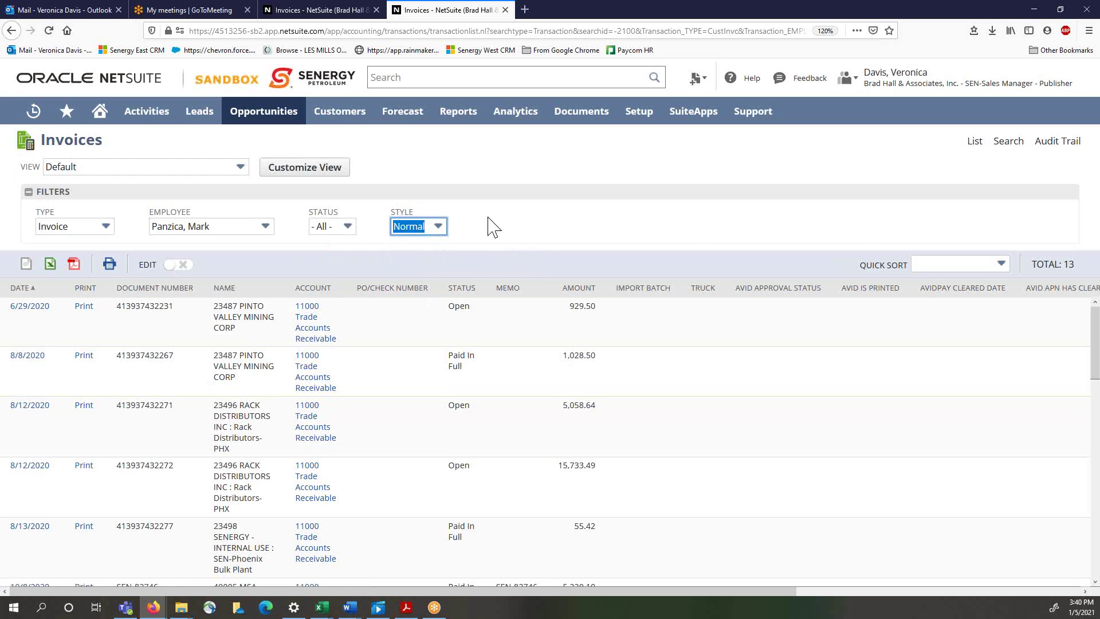
Filter the invoice list to status Open and look through the remaining invoices
click(347, 227)
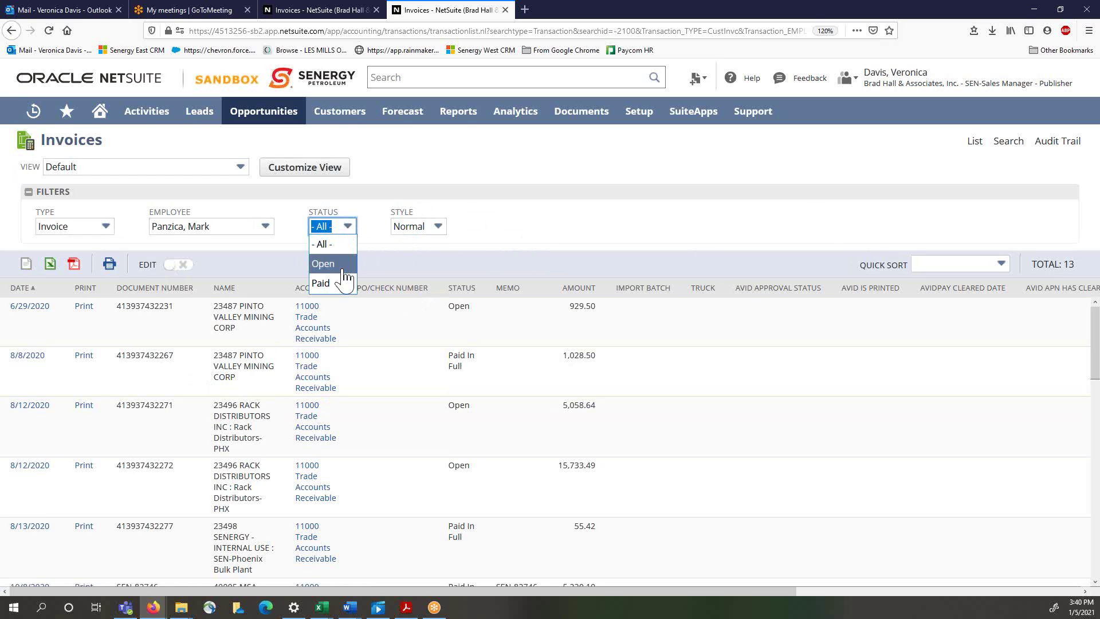
click(338, 264)
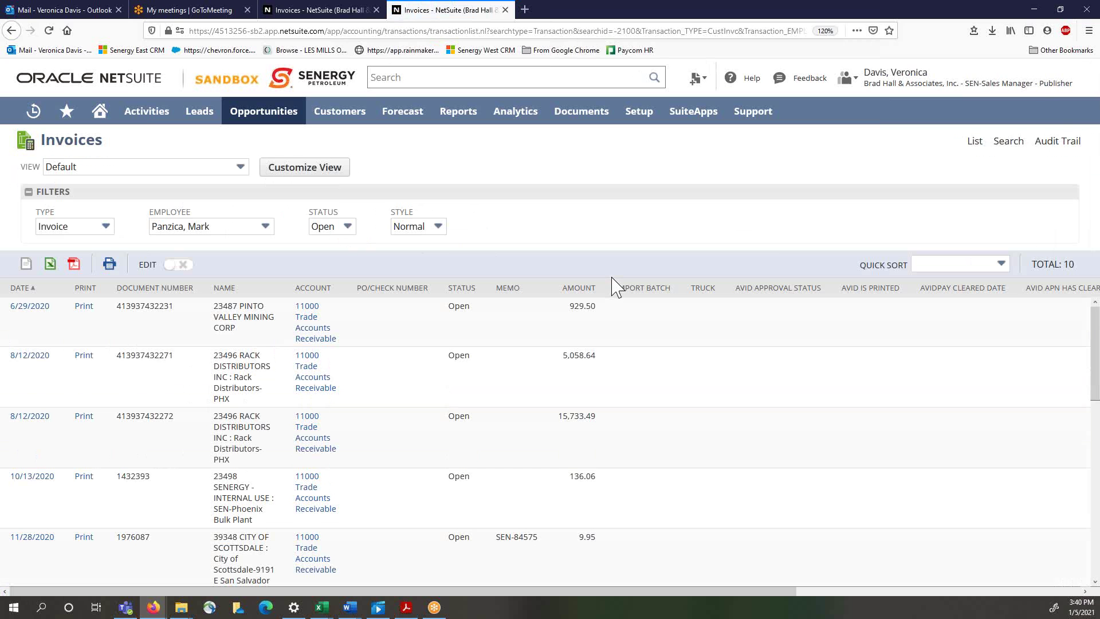
scroll(445, 473, down, 5)
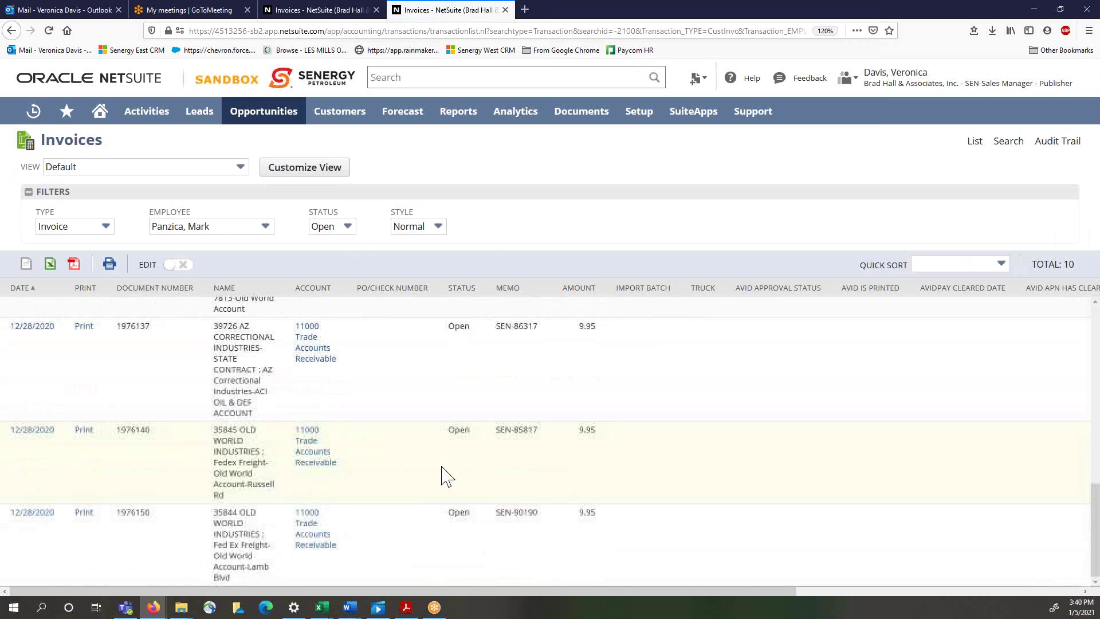
scroll(446, 475, up, 5)
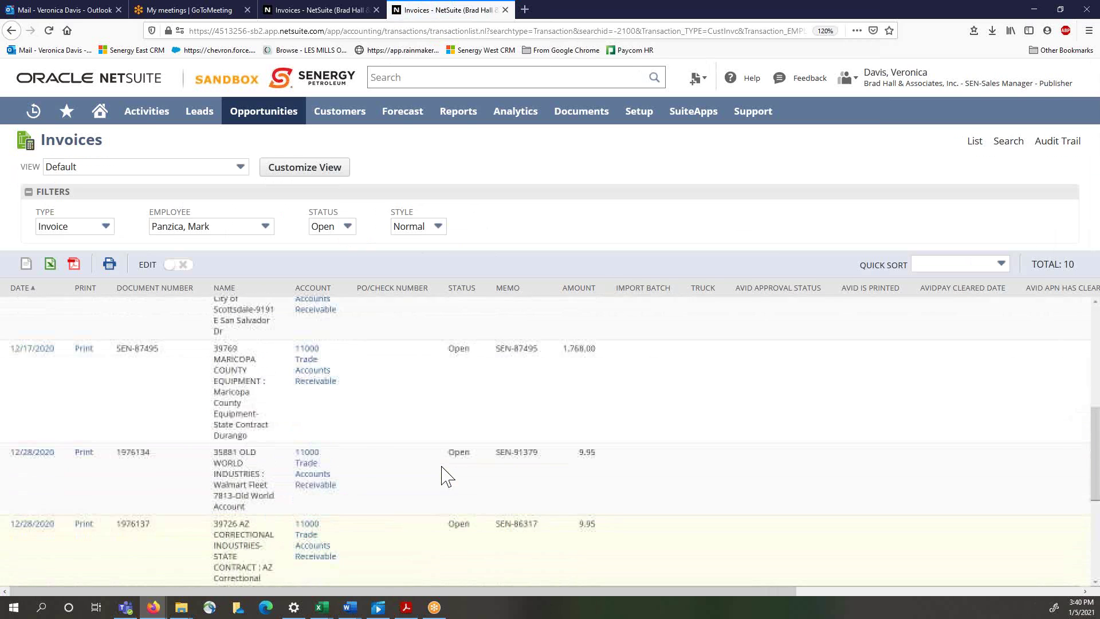
Check the quick sort options and review the customer names on the open invoices
click(1000, 265)
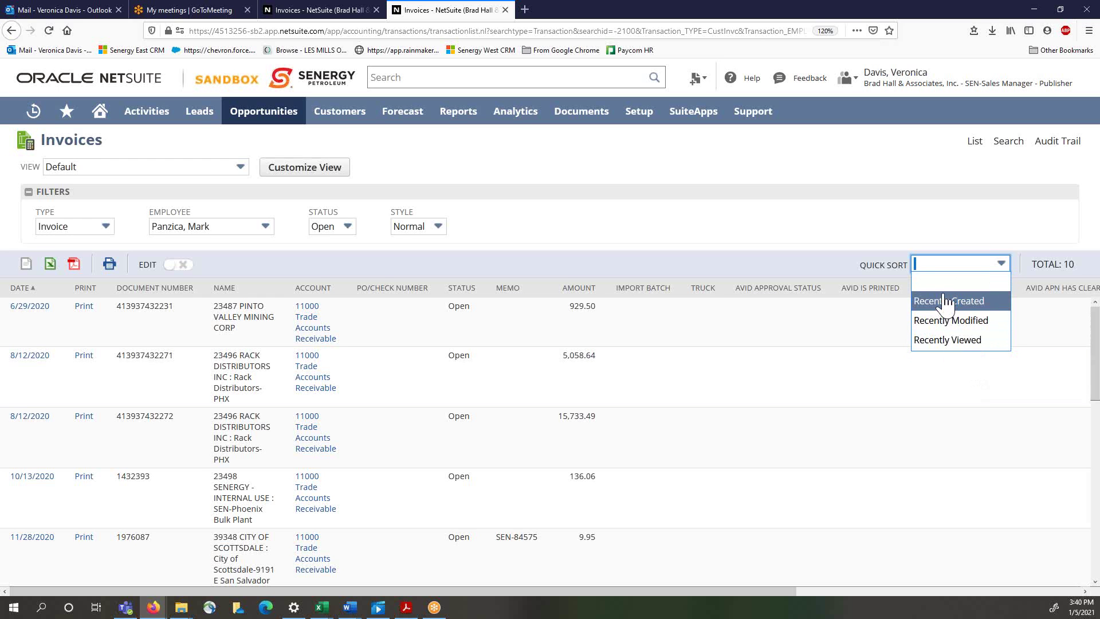
click(511, 167)
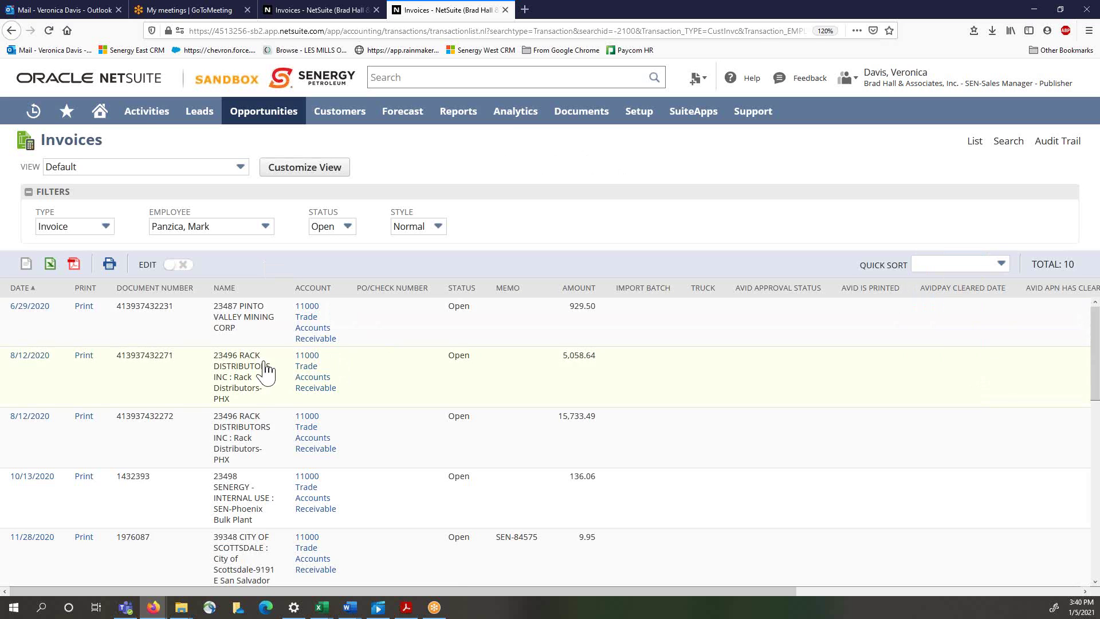
scroll(266, 381, down, 5)
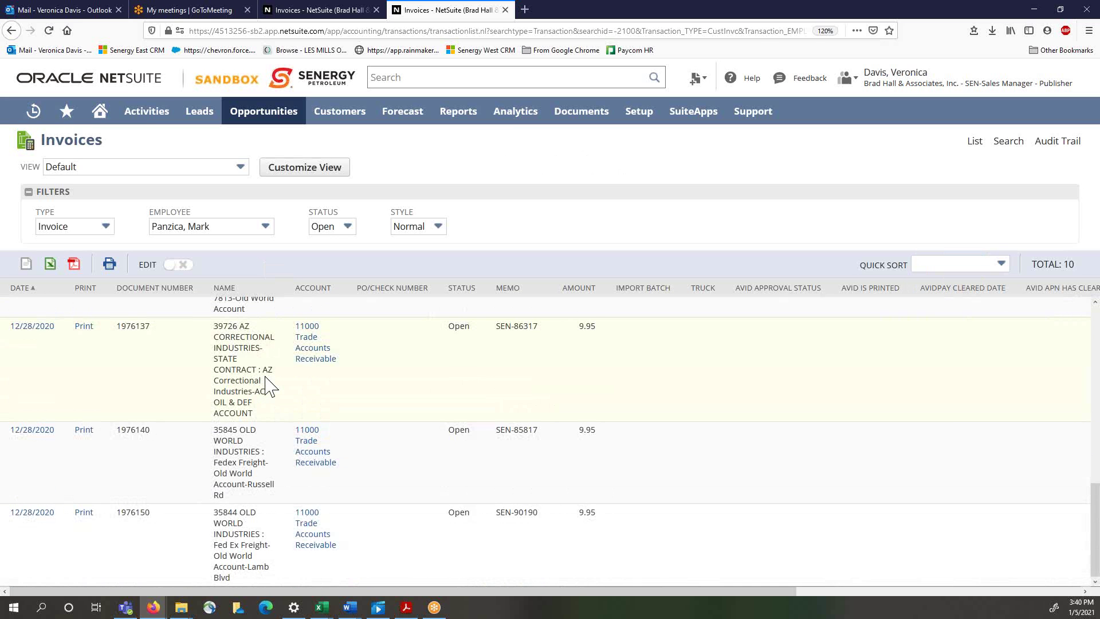
scroll(270, 387, up, 5)
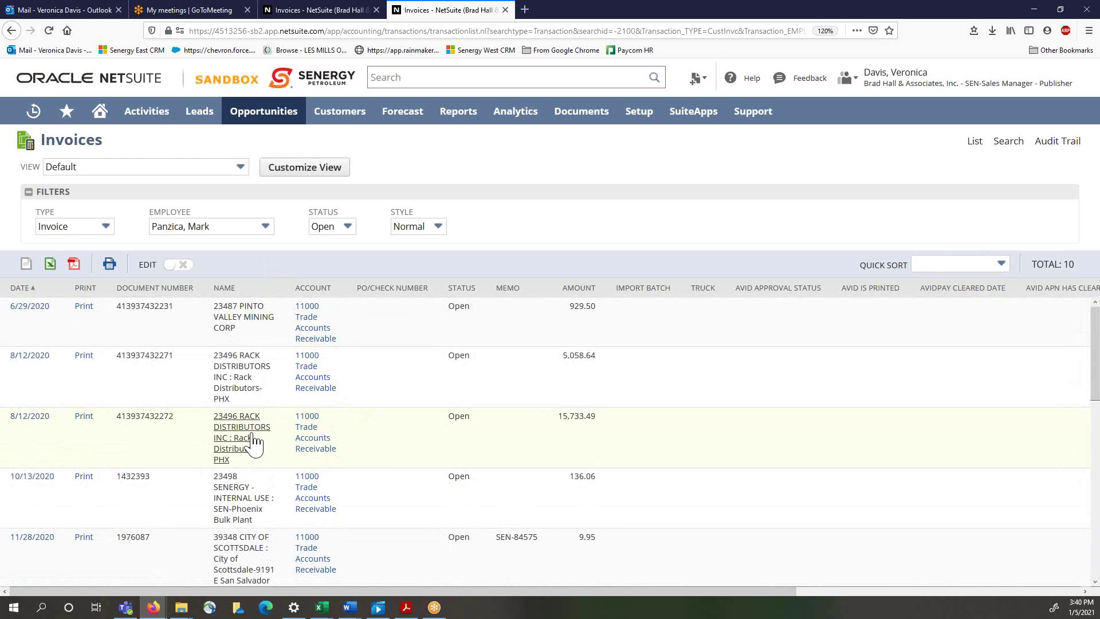
click(450, 71)
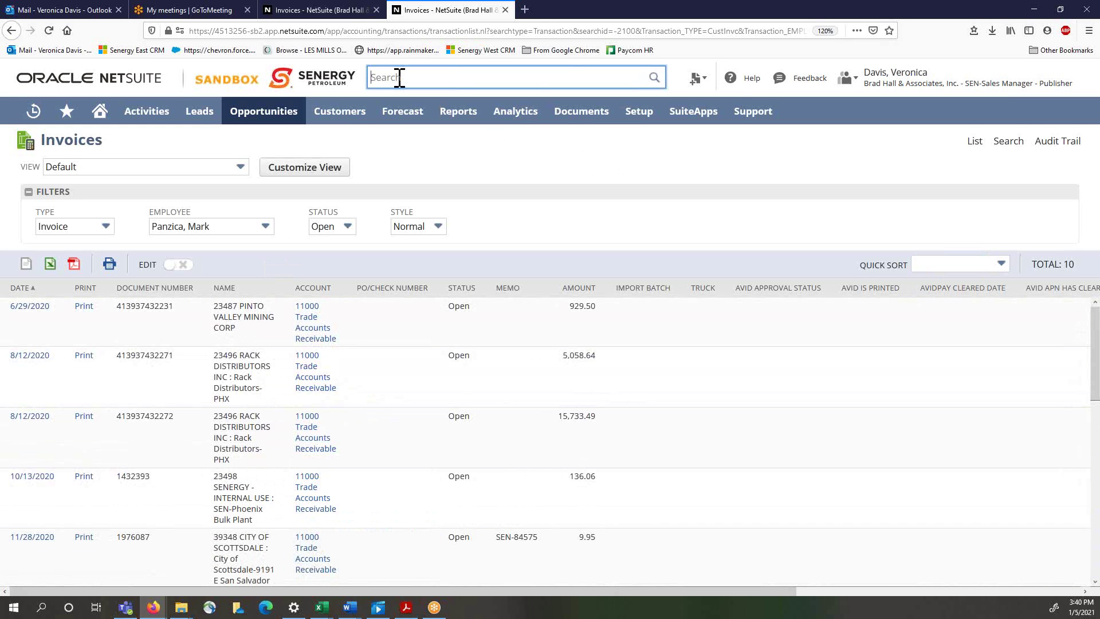
text(ck o)
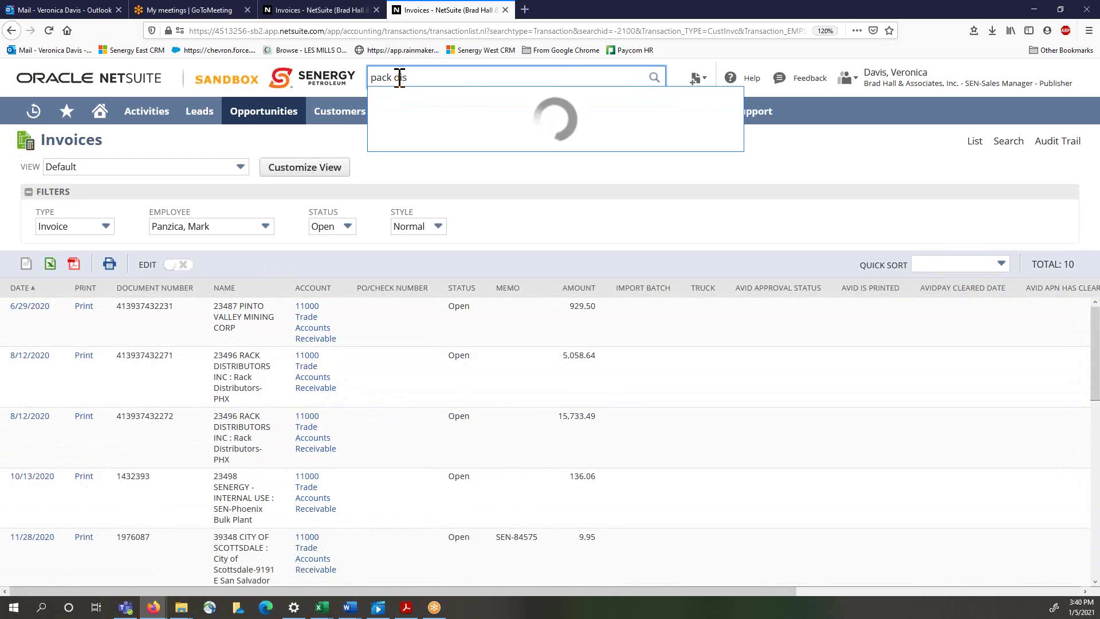
text(s)
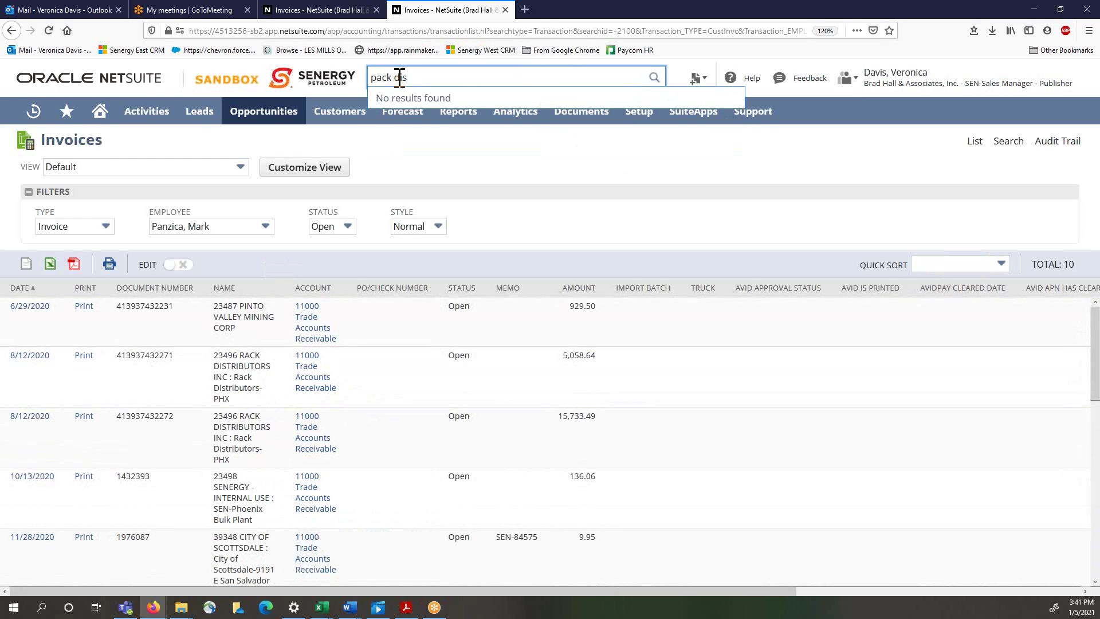
key(BackSpace)
key(BackSpace)
key(BackSpace)
key(BackSpace)
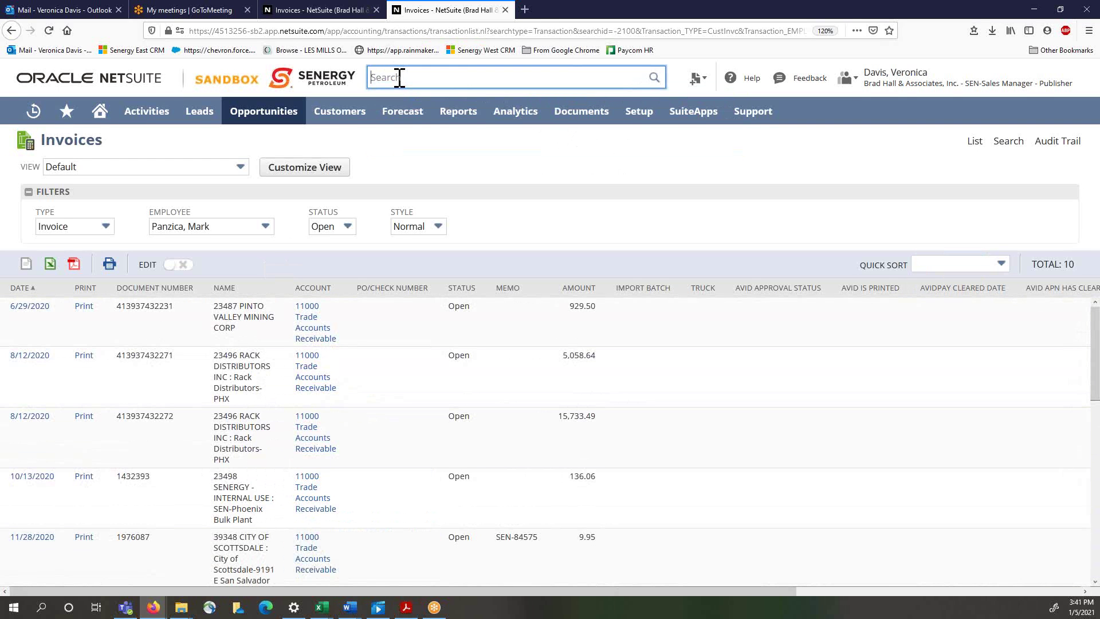
Search all records globally for "rack dis"
text(rack)
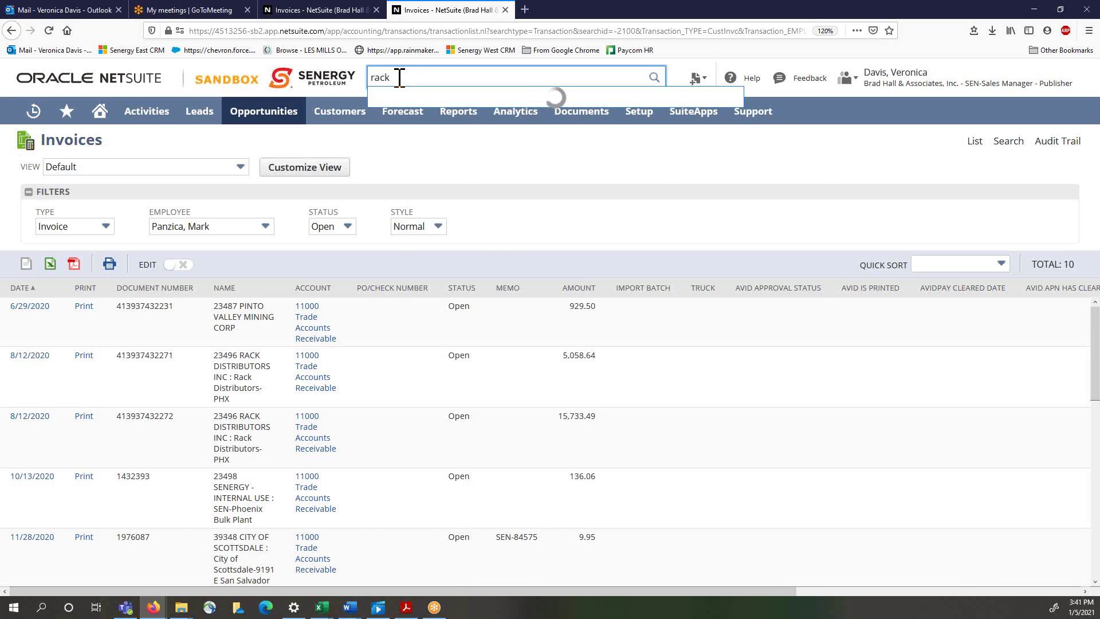
text( dis)
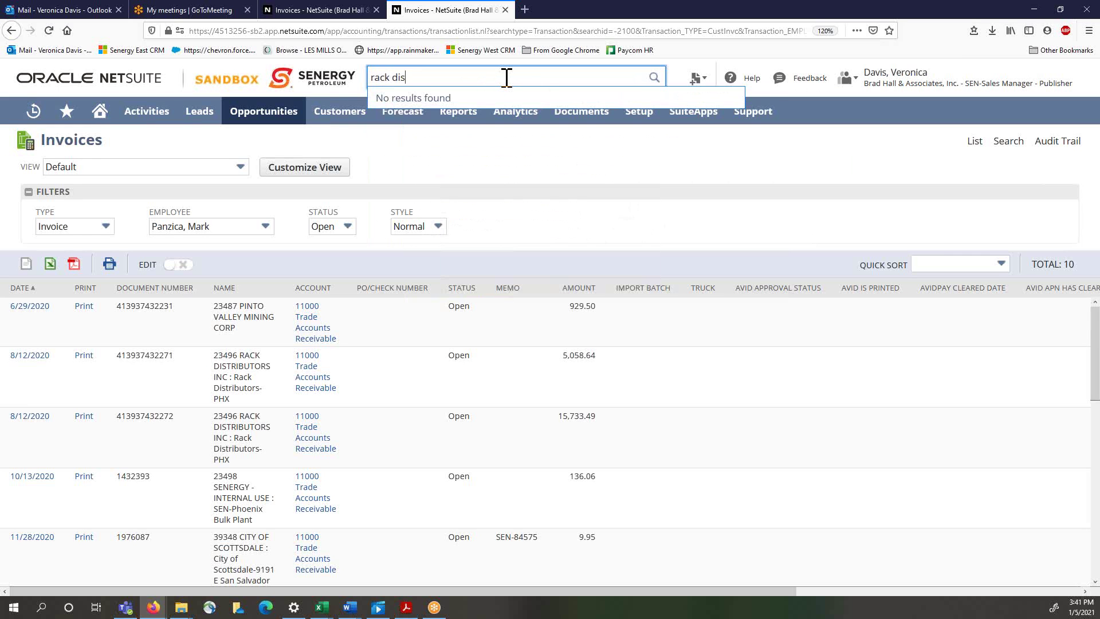
Search all records globally for "Pinto" and open the parent customer record PINTO VALLEY MINING CORP
drag(507, 78, 361, 79)
text(Pi)
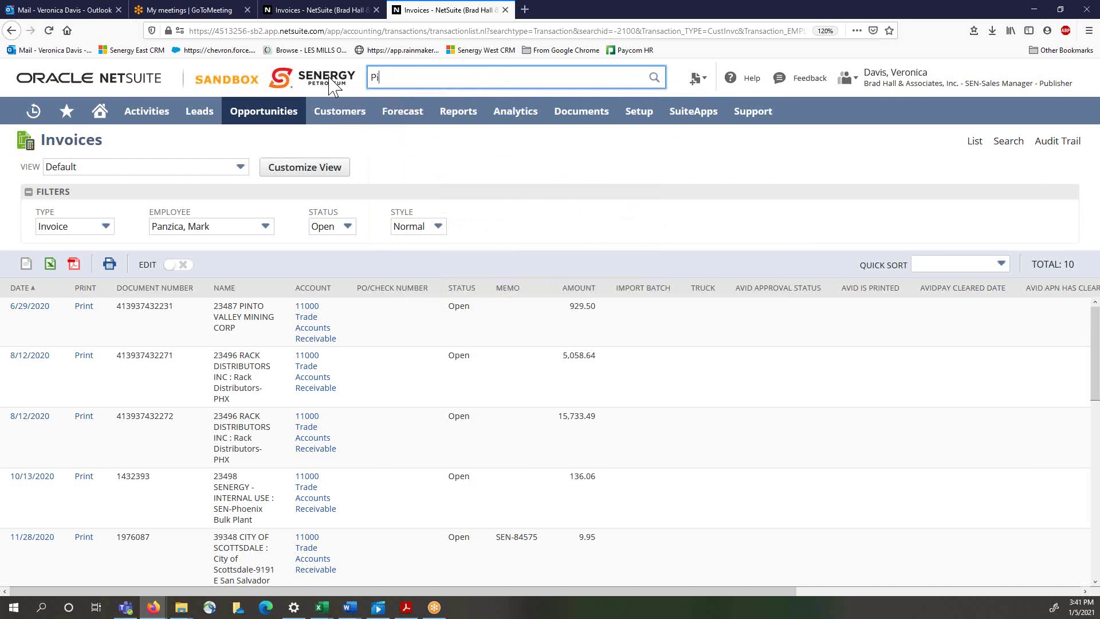
text(nto)
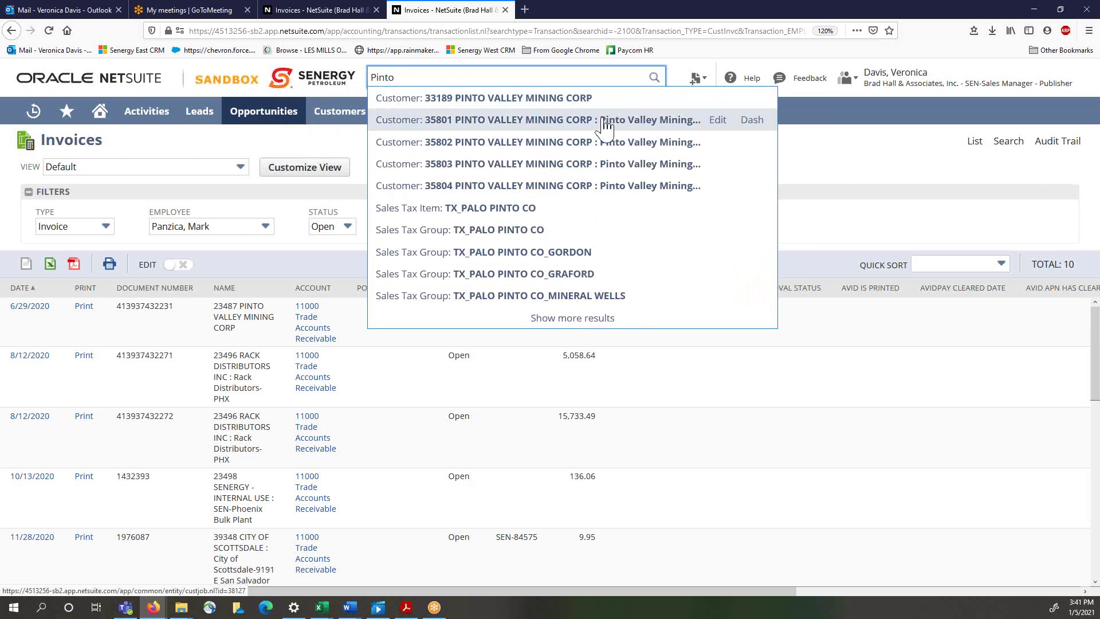
click(521, 102)
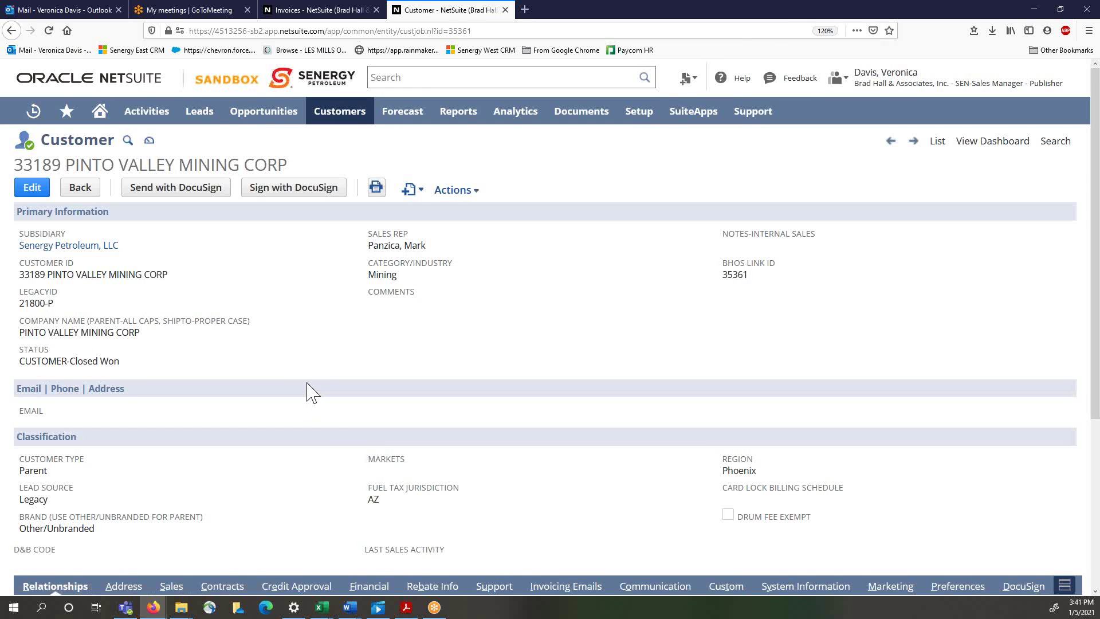
Check the sales opportunities recorded for the parent customer
scroll(306, 394, down, 4)
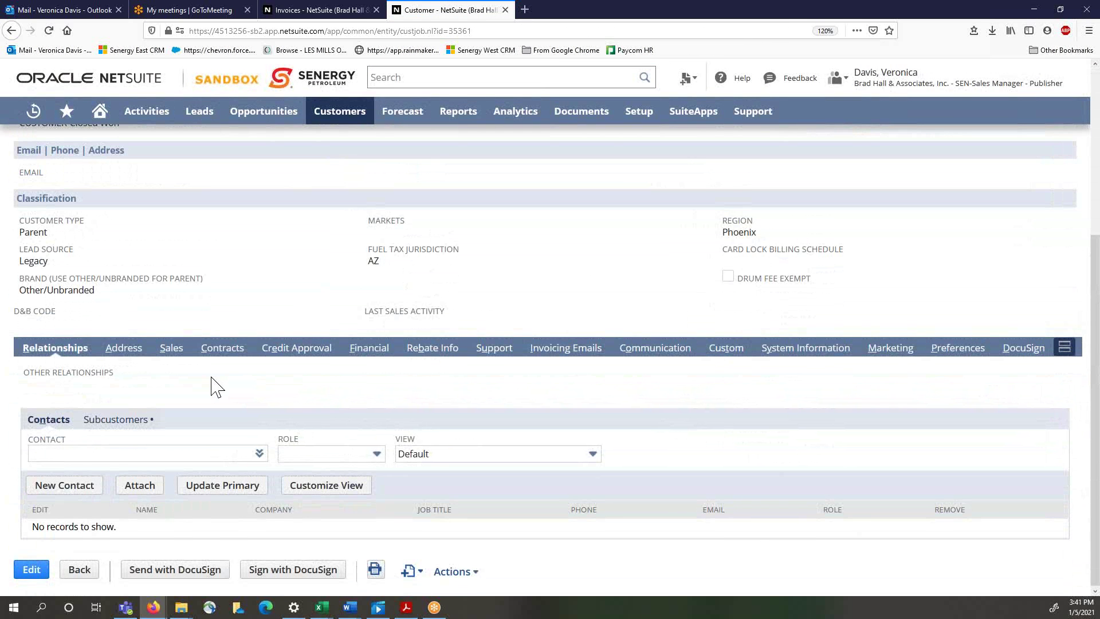
click(170, 350)
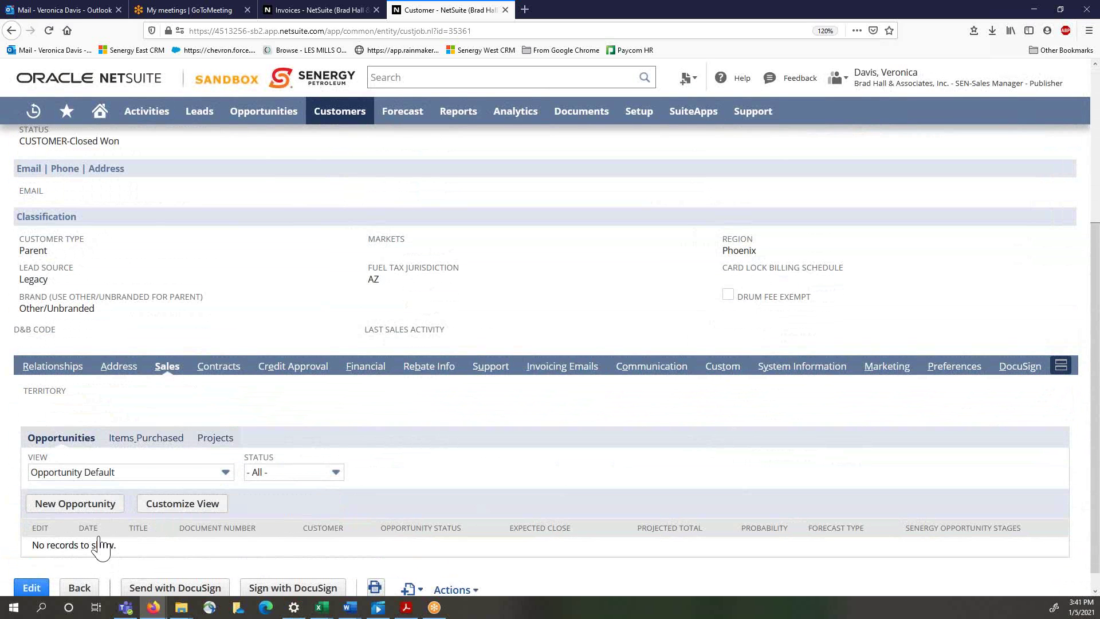
scroll(153, 550, down, 1)
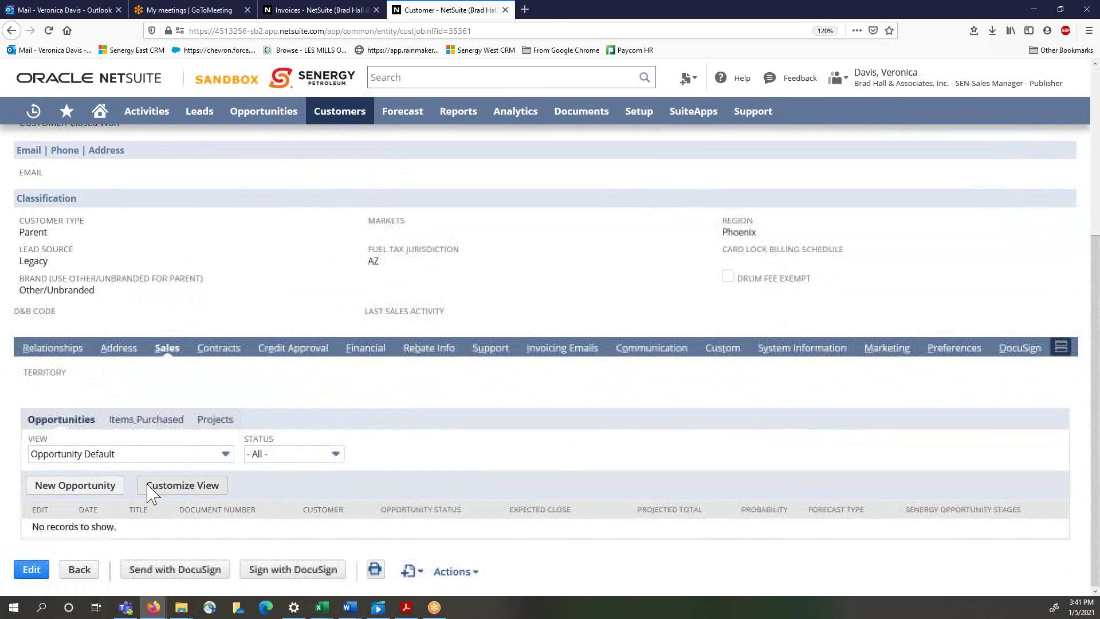
click(469, 78)
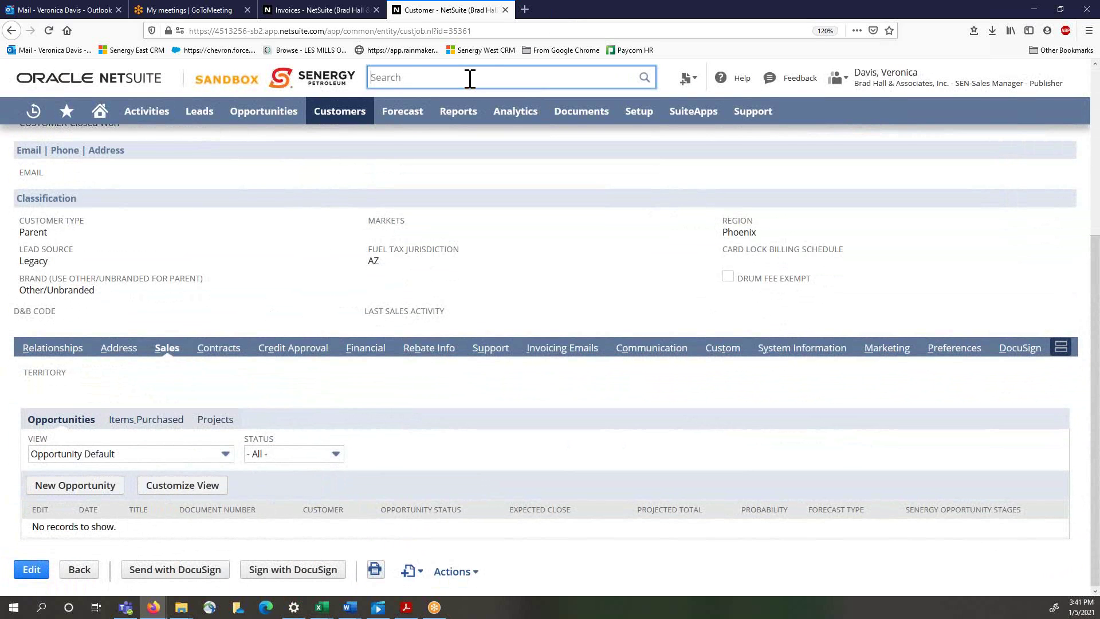
Display the subcustomers related to the parent customer
click(54, 348)
click(106, 420)
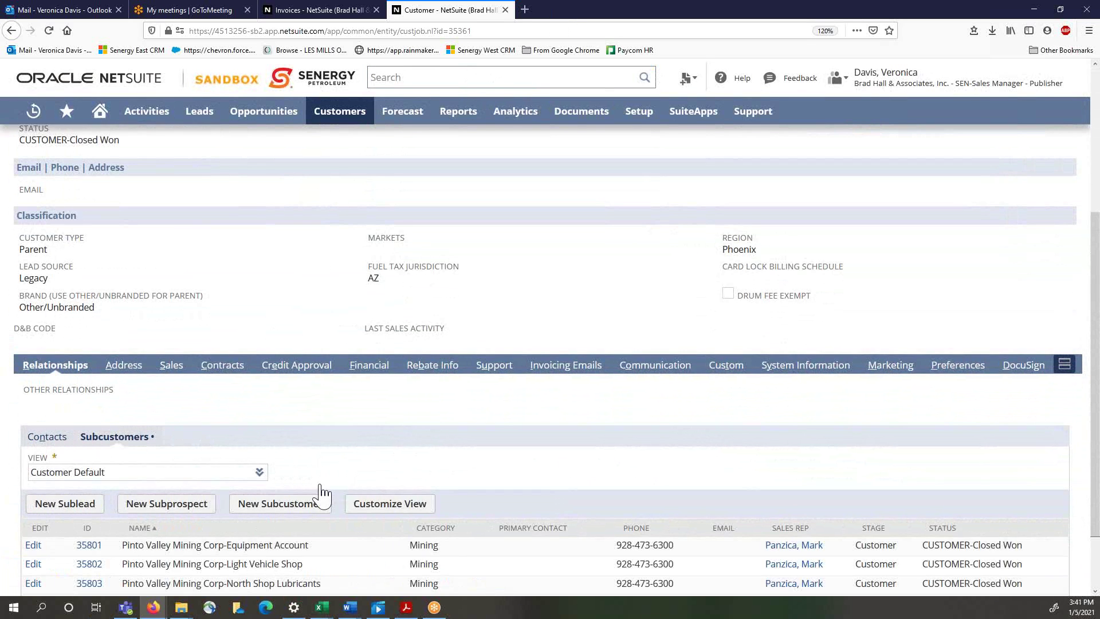
scroll(181, 518, down, 2)
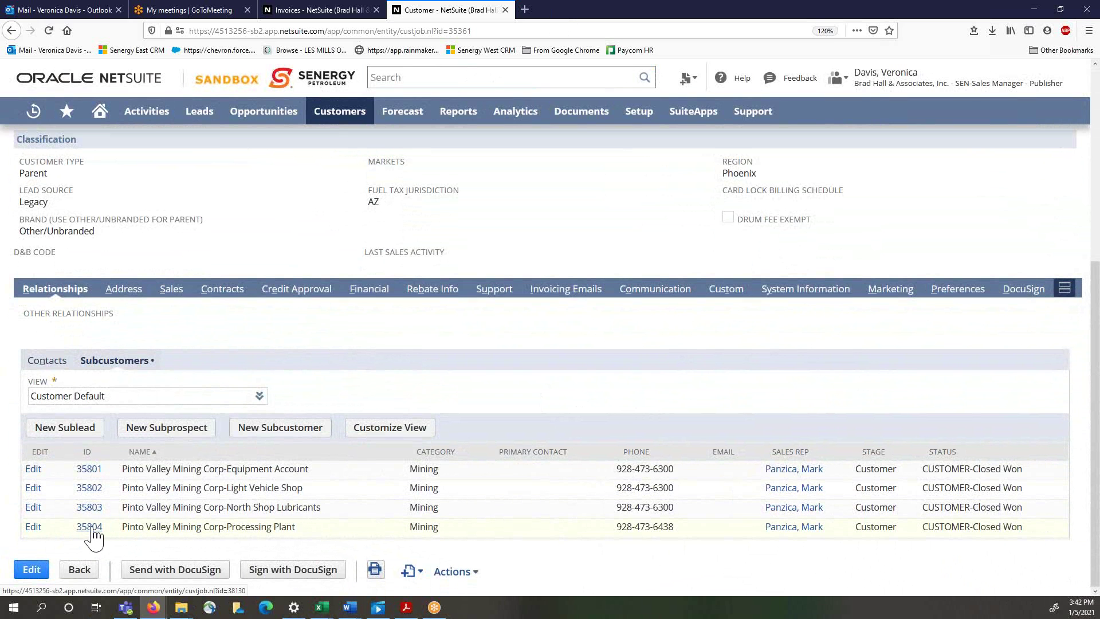
Open the Pinto Valley Mining Corp-Processing Plant subcustomer, check its sales opportunities, and close the record
mouse_move(93, 536)
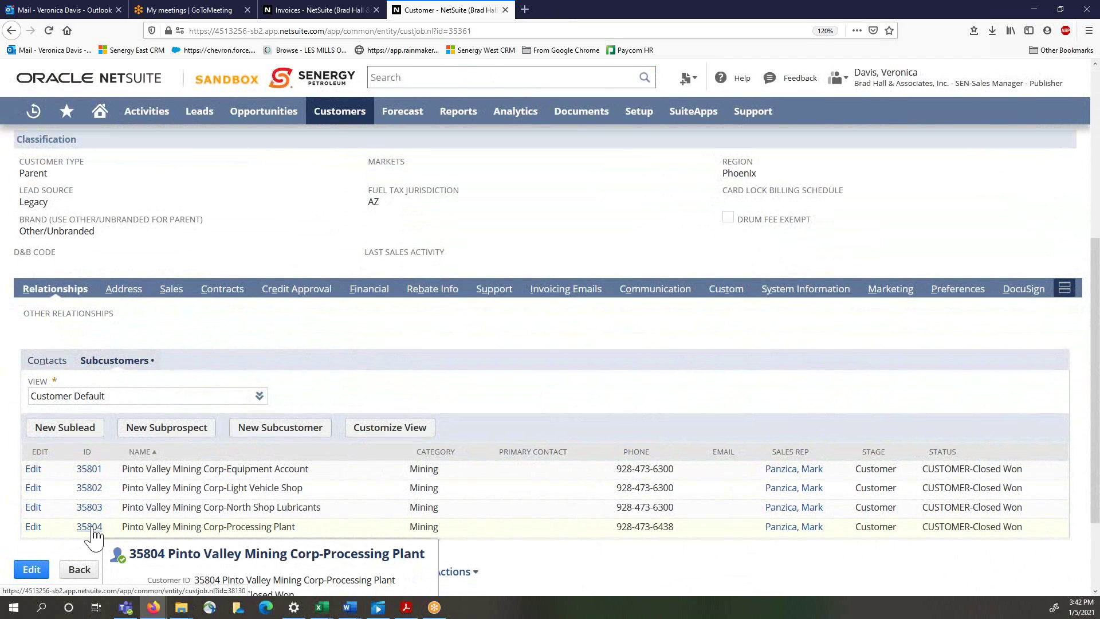
click(91, 528)
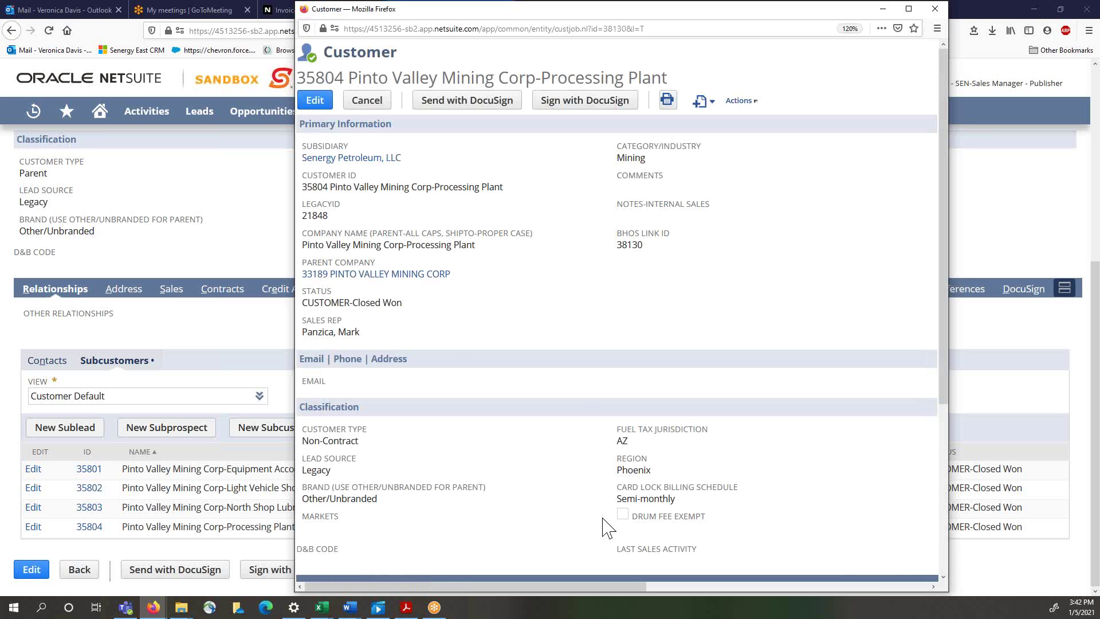
scroll(581, 387, down, 5)
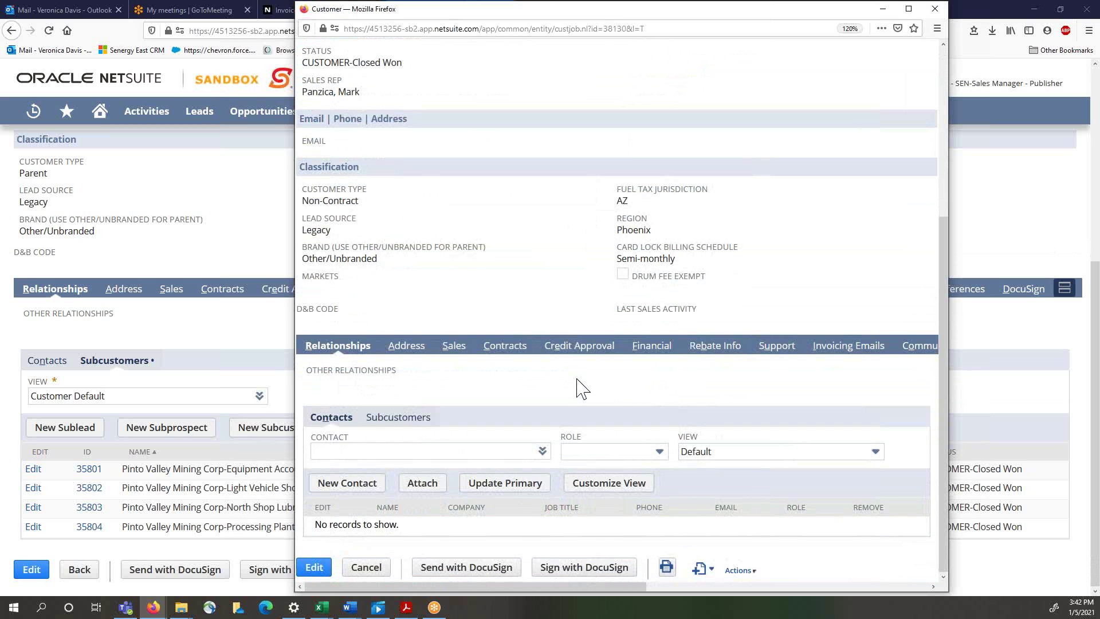
click(454, 347)
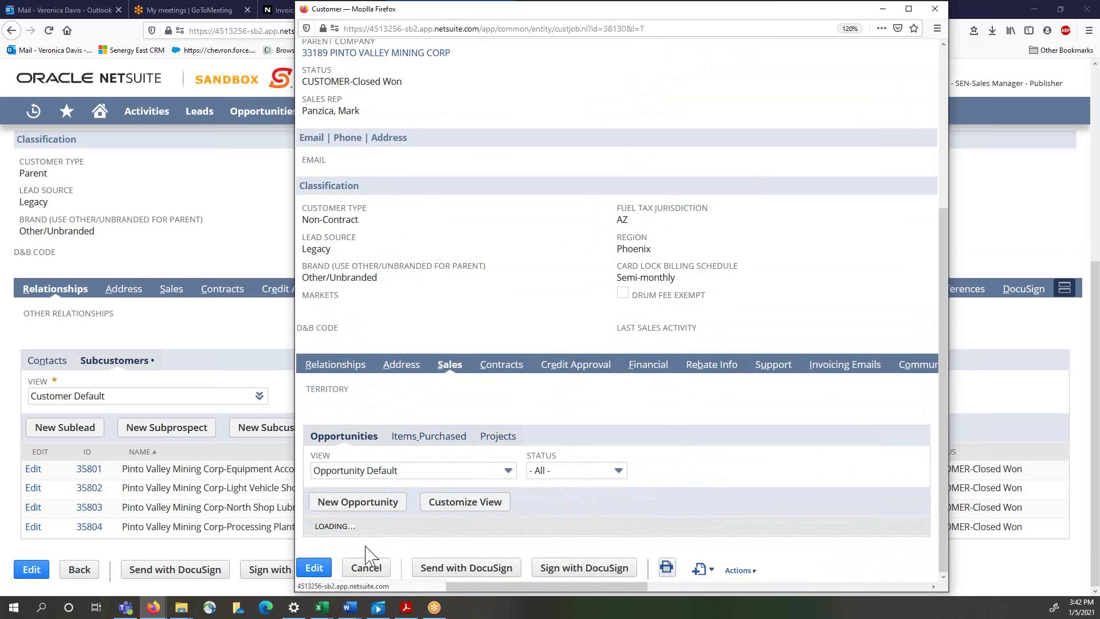
scroll(390, 544, down, 1)
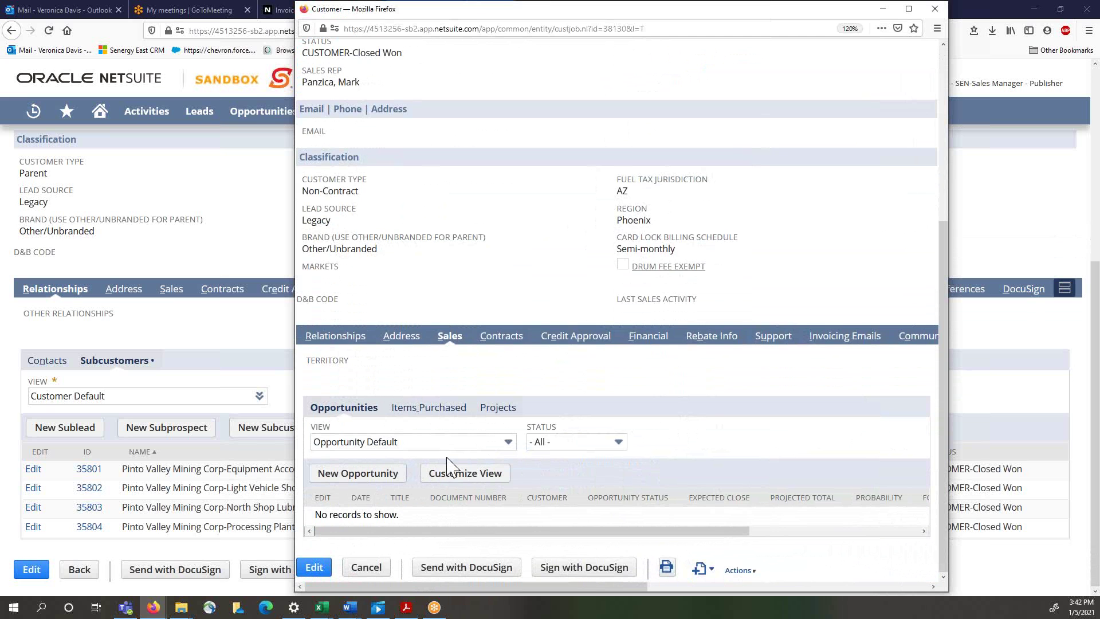
click(934, 8)
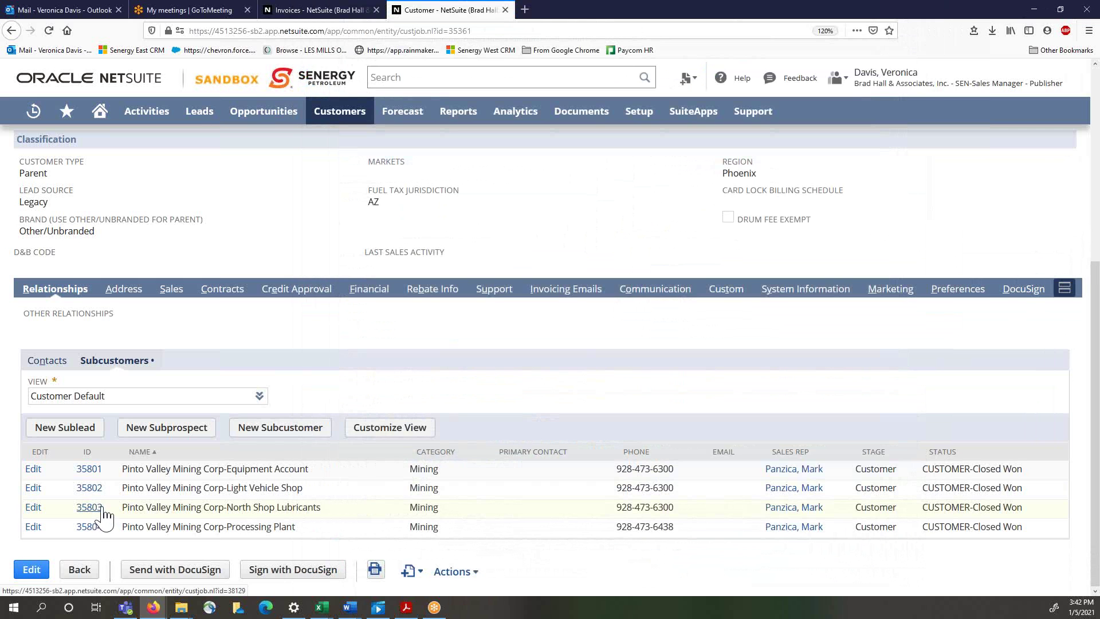
Open the Pinto Valley Mining Corp-Equipment Account subcustomer, review its details and sales opportunities, and close the record
click(115, 474)
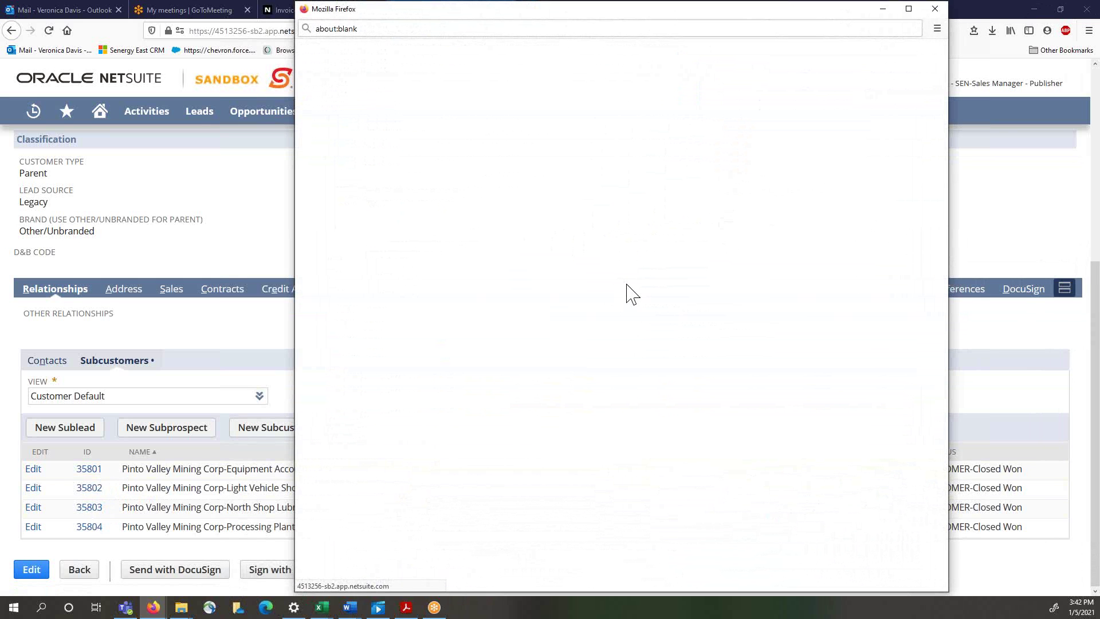
scroll(647, 342, down, 3)
scroll(646, 343, down, 3)
scroll(497, 328, up, 5)
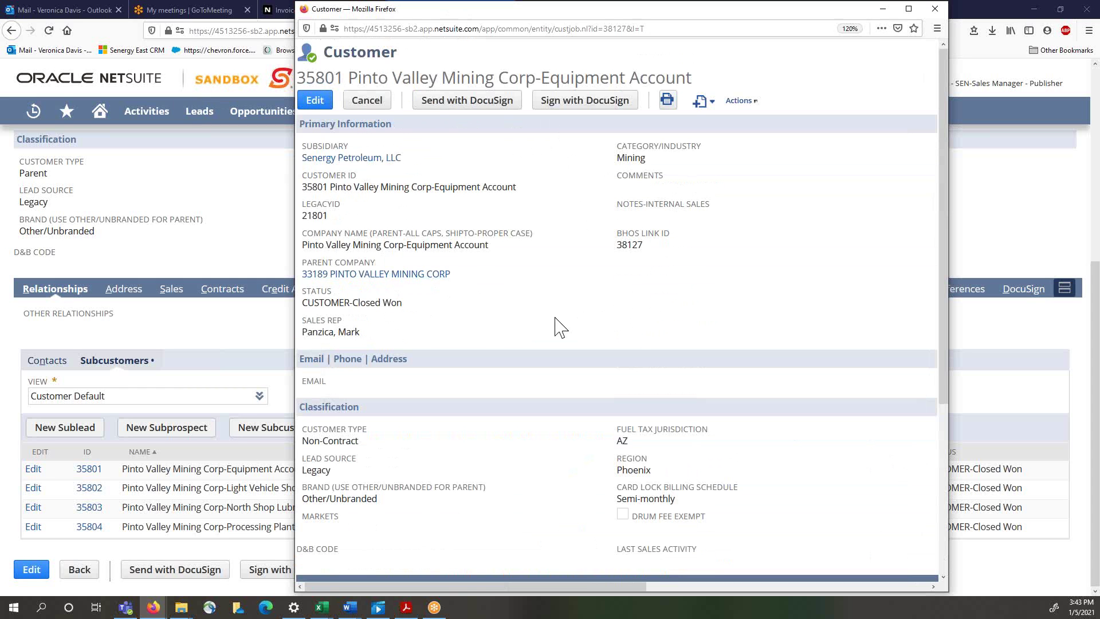
scroll(535, 363, down, 4)
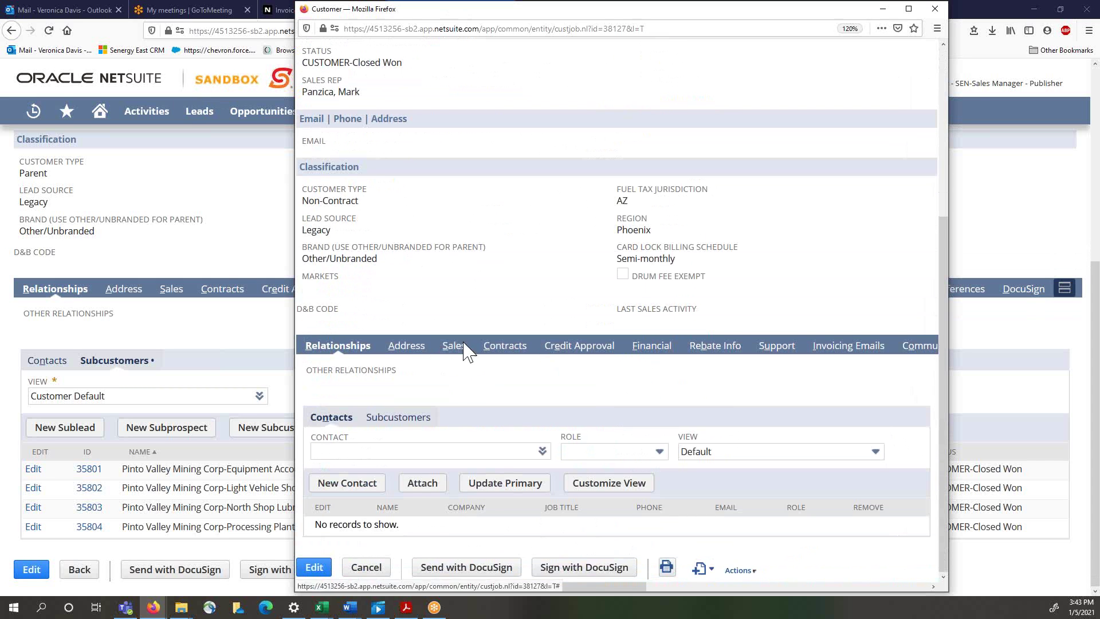
click(463, 347)
scroll(453, 550, down, 1)
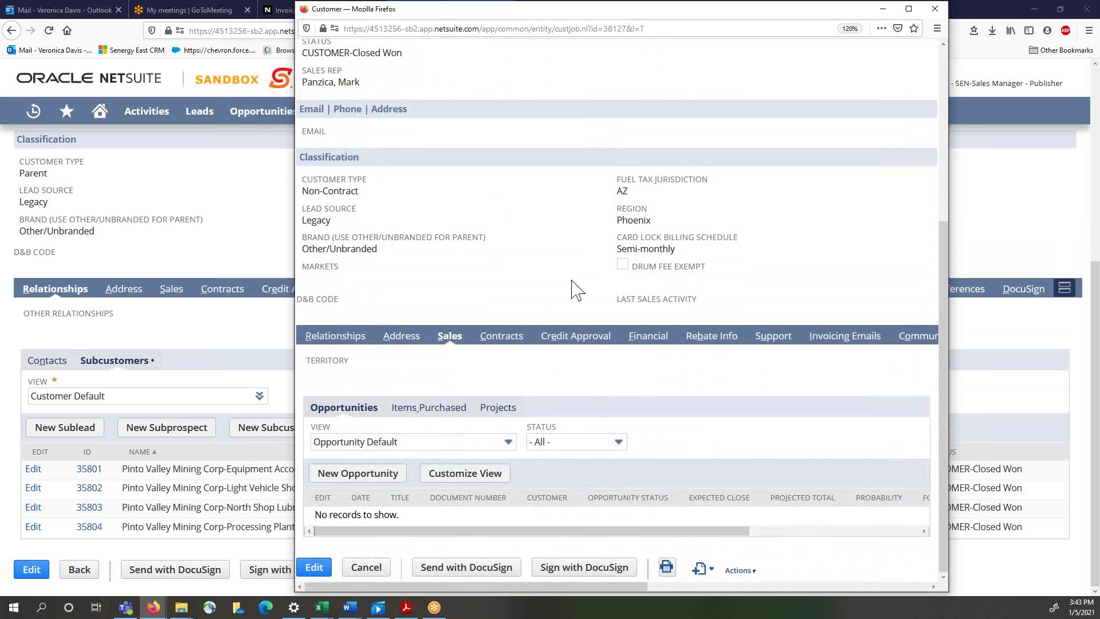
scroll(596, 292, up, 5)
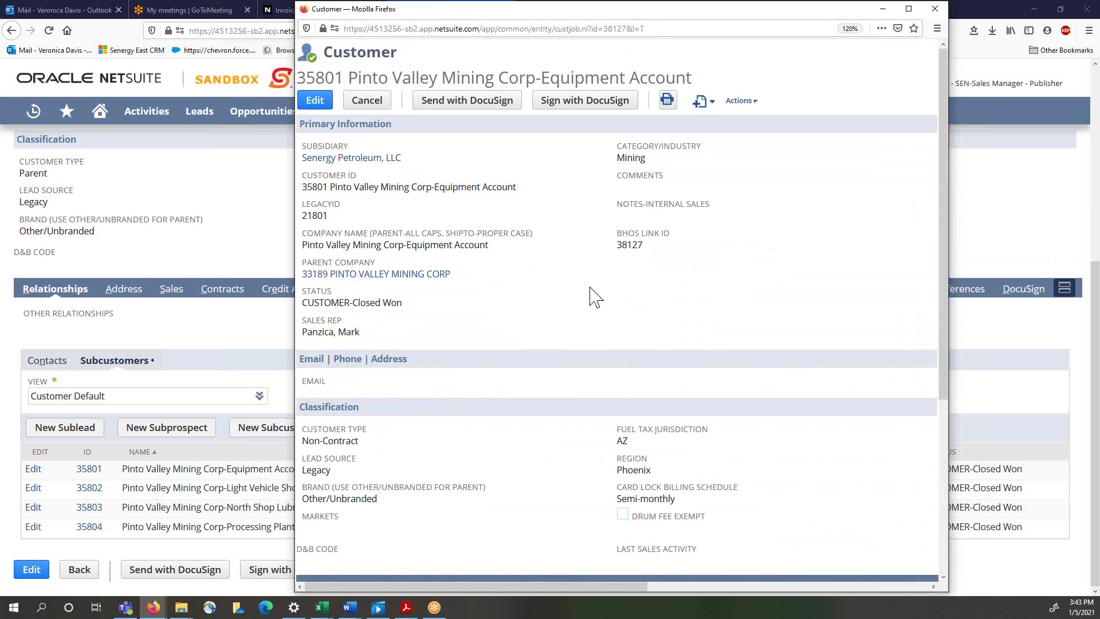
scroll(596, 297, down, 5)
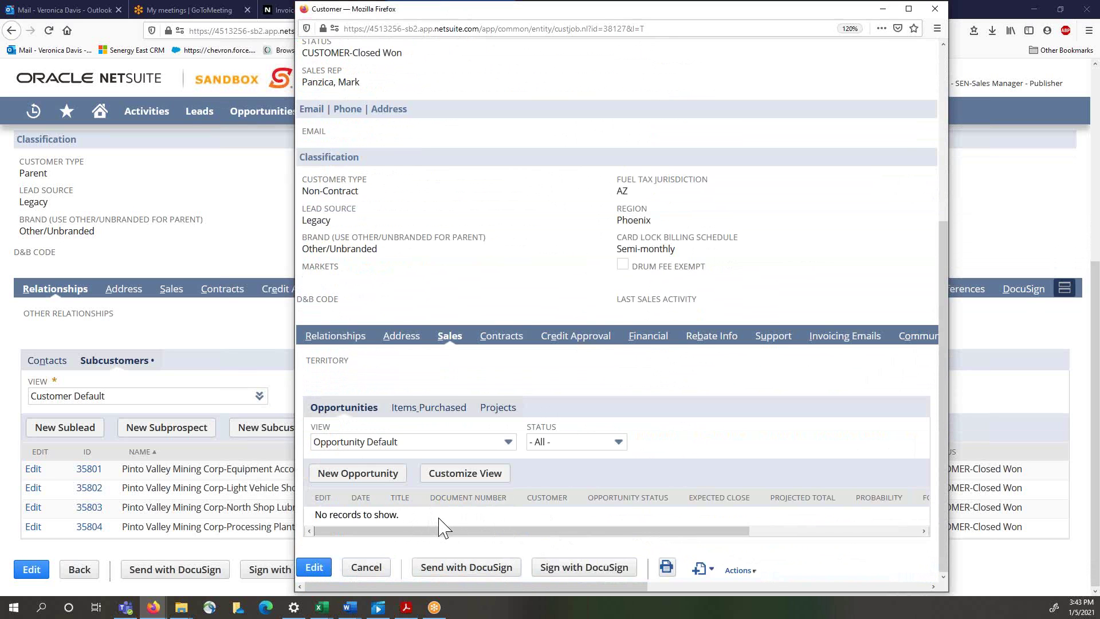
click(934, 9)
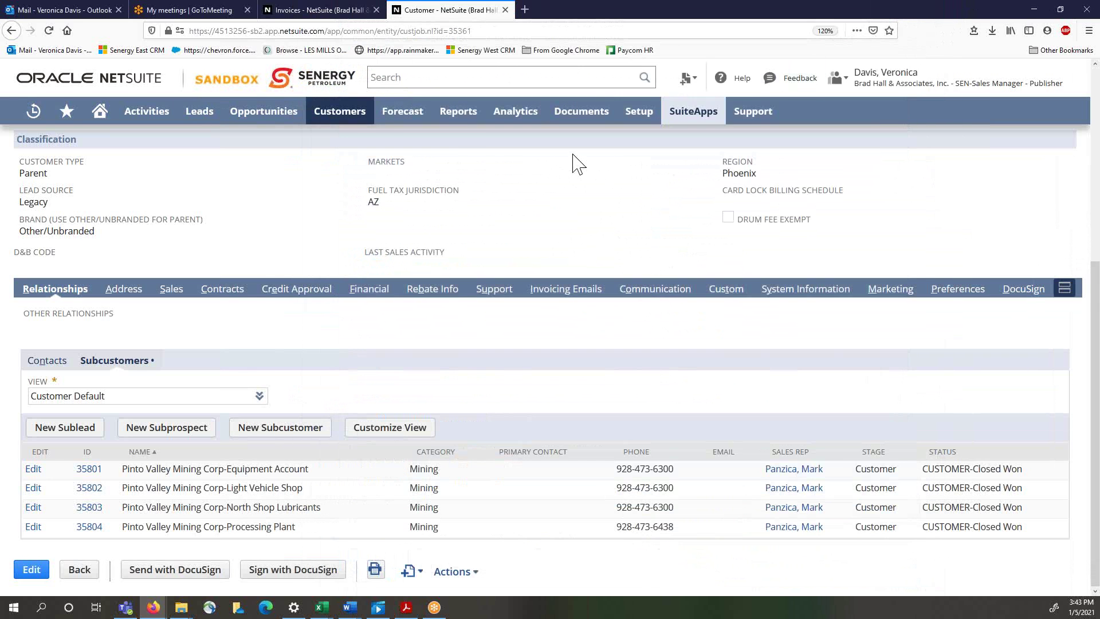
Return to the invoice list and open the Pinto Valley Mining Corp invoice dated 6/29/2020
click(310, 11)
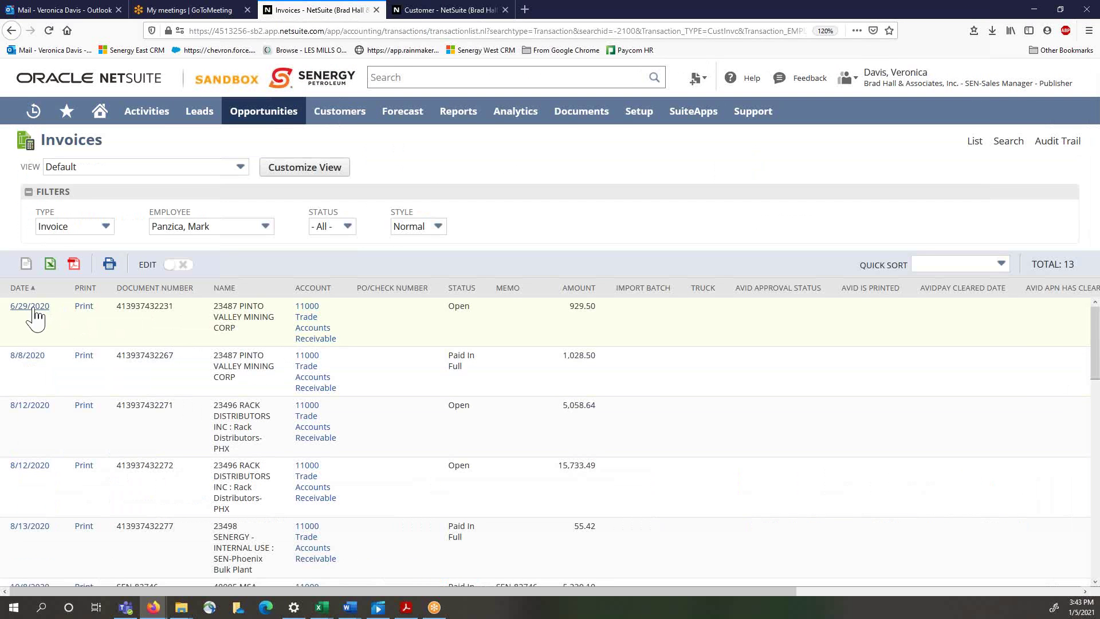
mouse_move(163, 316)
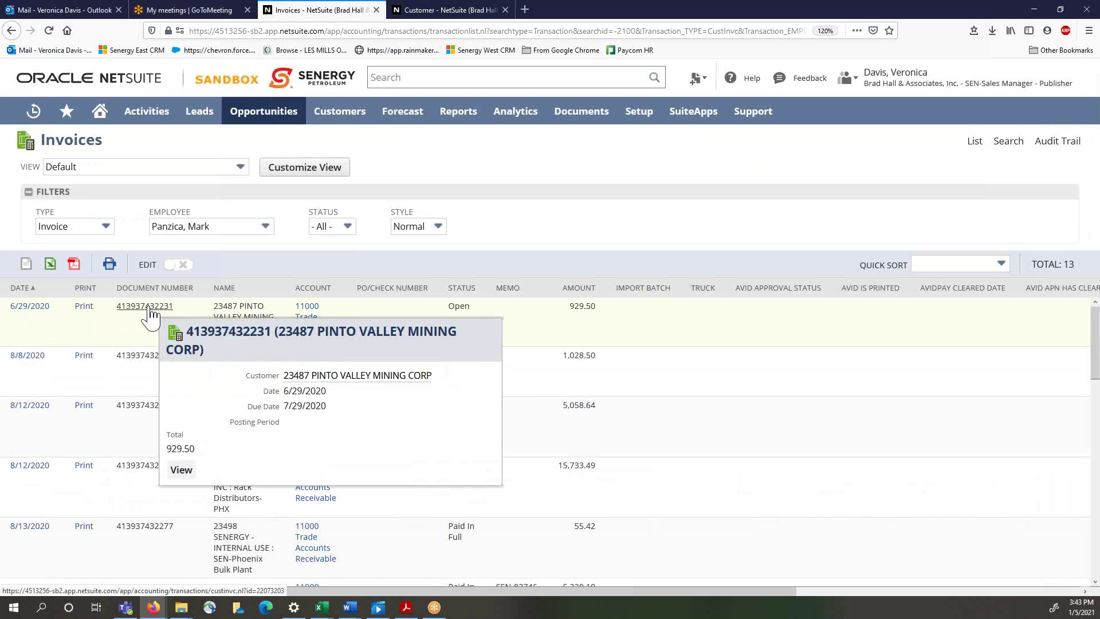
click(149, 309)
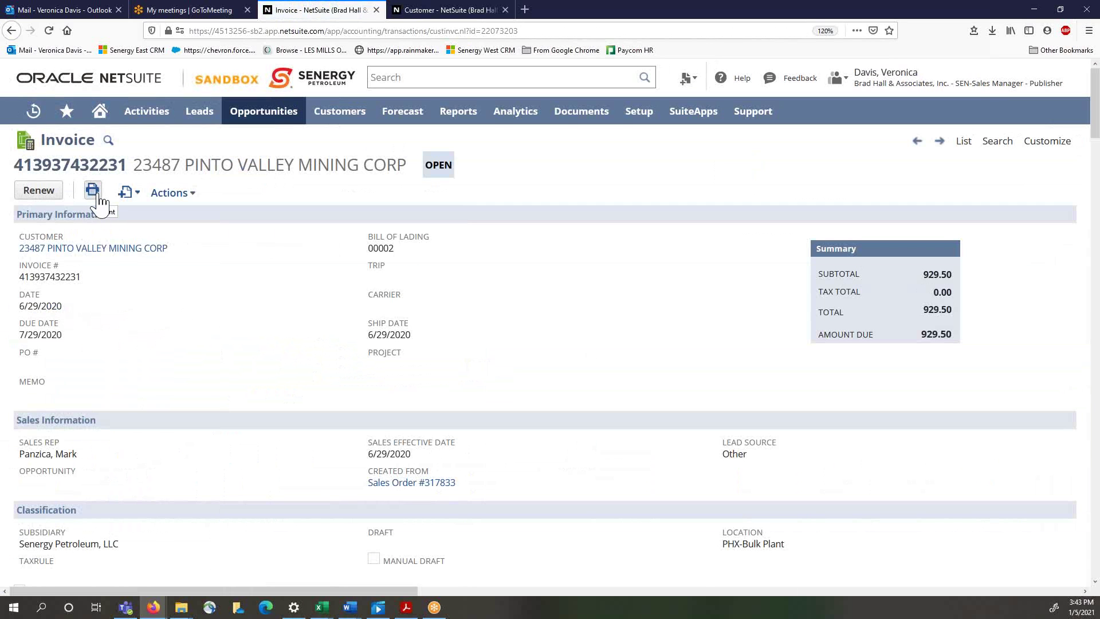
Print the Pinto Valley Mining Corp invoice to PDF and open the downloaded file CustInvc_22073203.pdf in Adobe Acrobat Reader
mouse_move(138, 195)
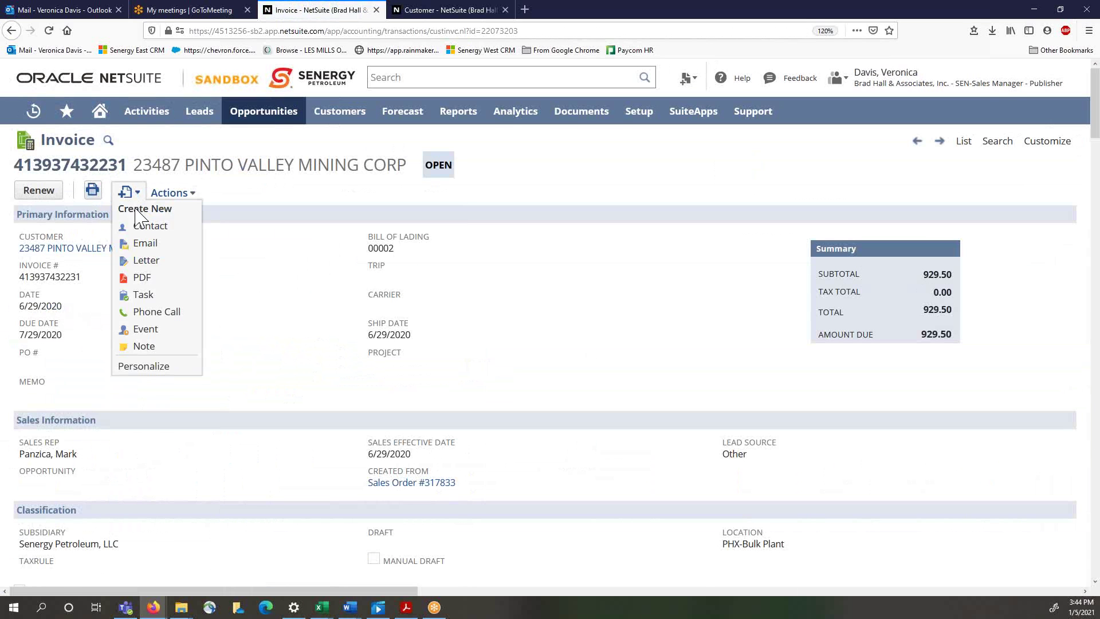
mouse_move(172, 258)
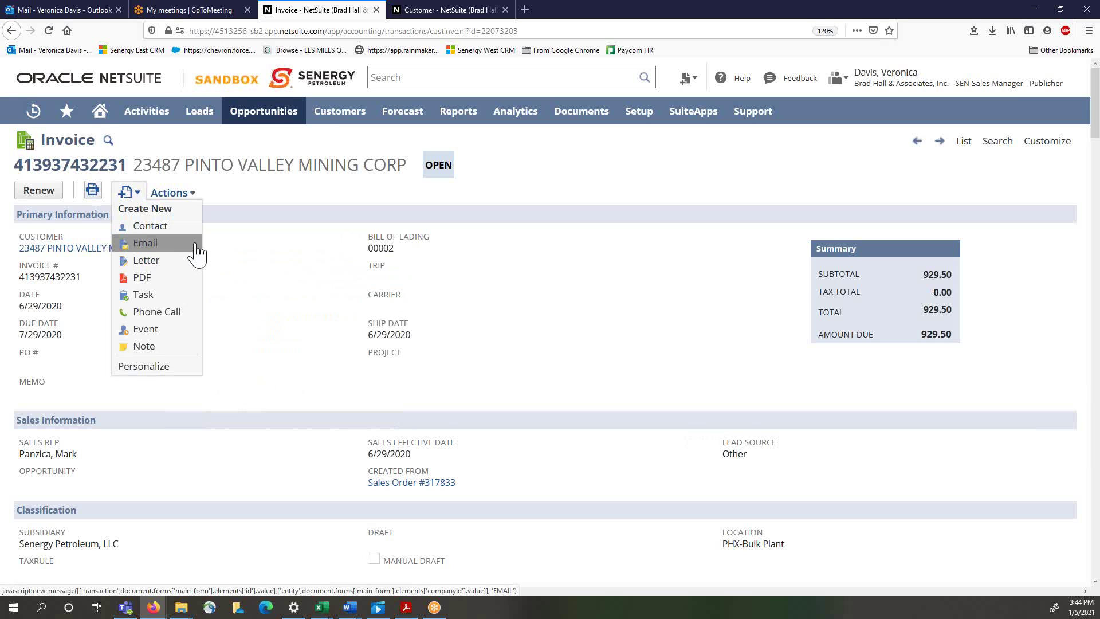
mouse_move(193, 195)
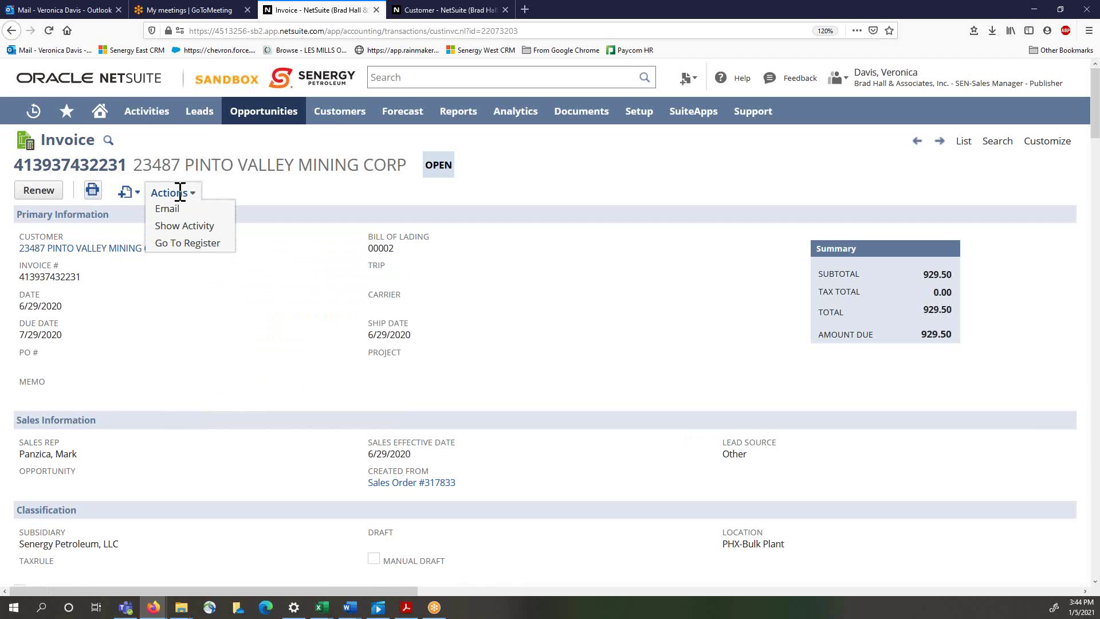
click(92, 190)
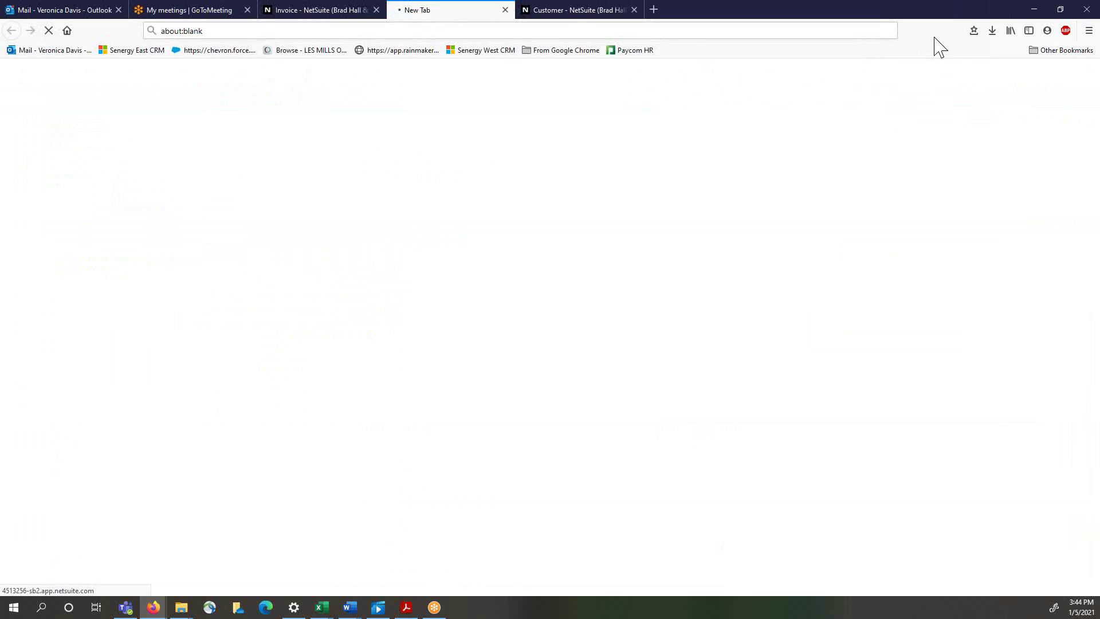
click(993, 31)
click(830, 63)
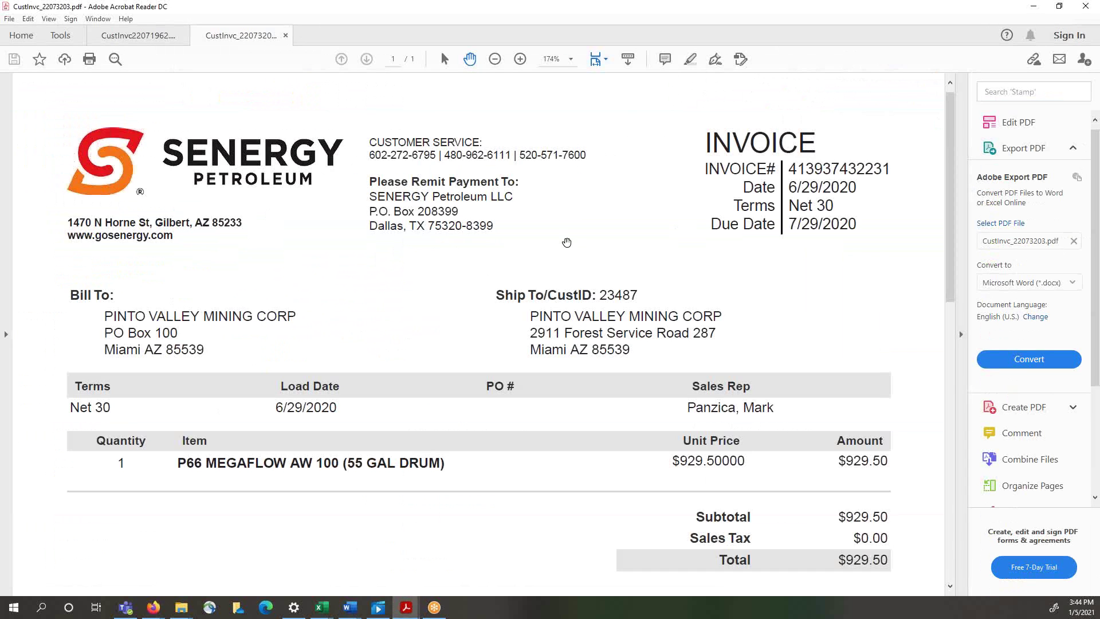
Read through the PDF invoice from billing details to payment terms, and return to the invoice record in NetSuite
scroll(631, 353, down, 3)
scroll(631, 356, down, 2)
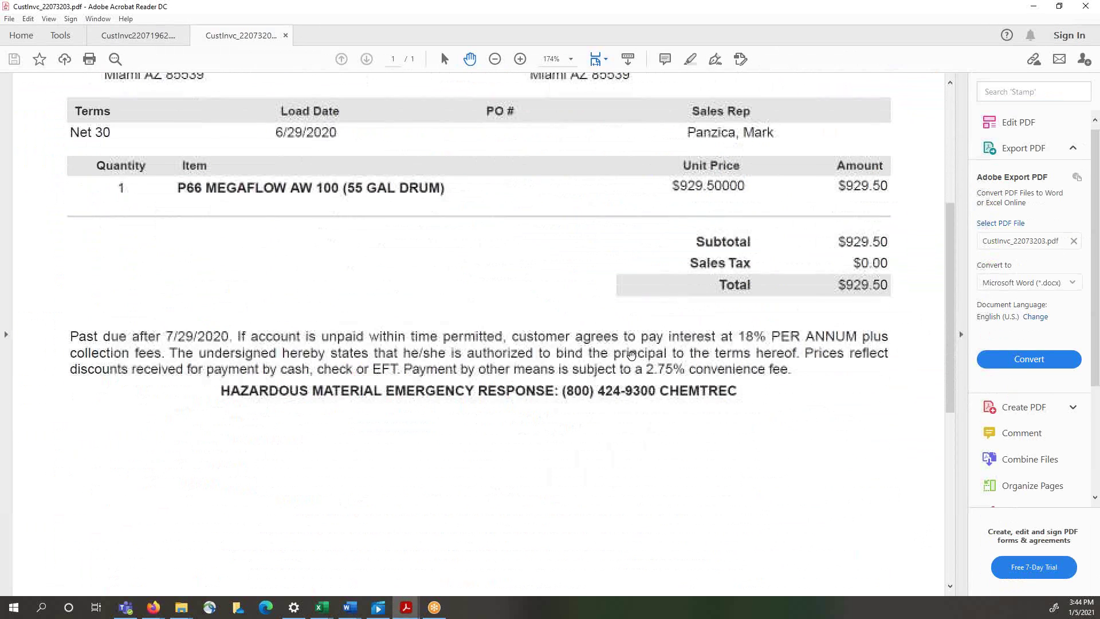
scroll(631, 356, up, 3)
scroll(631, 356, up, 3)
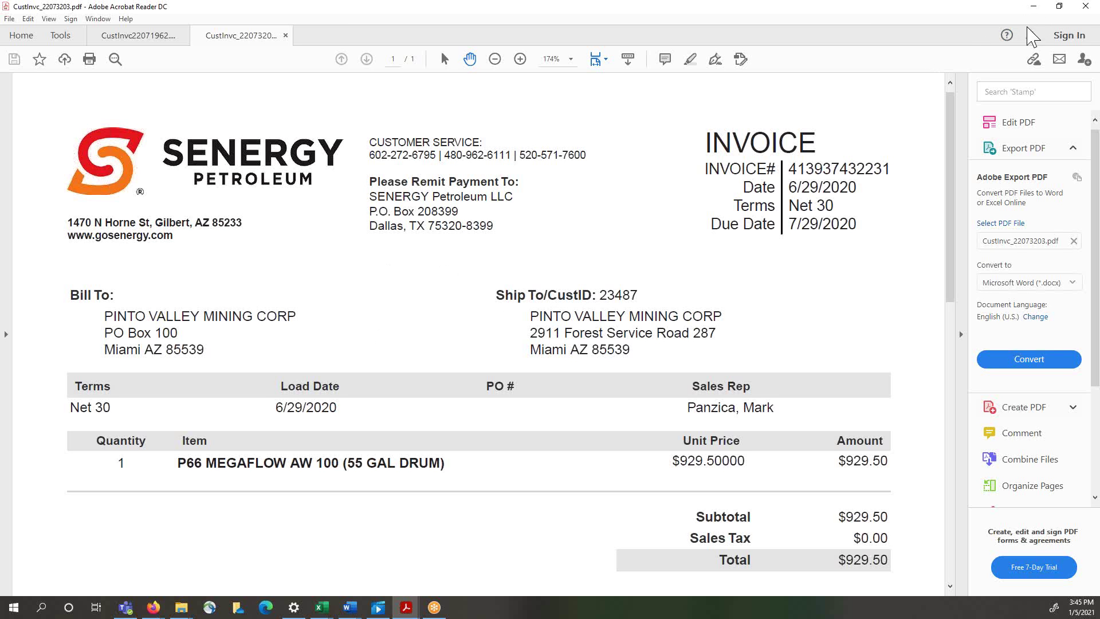
click(1033, 6)
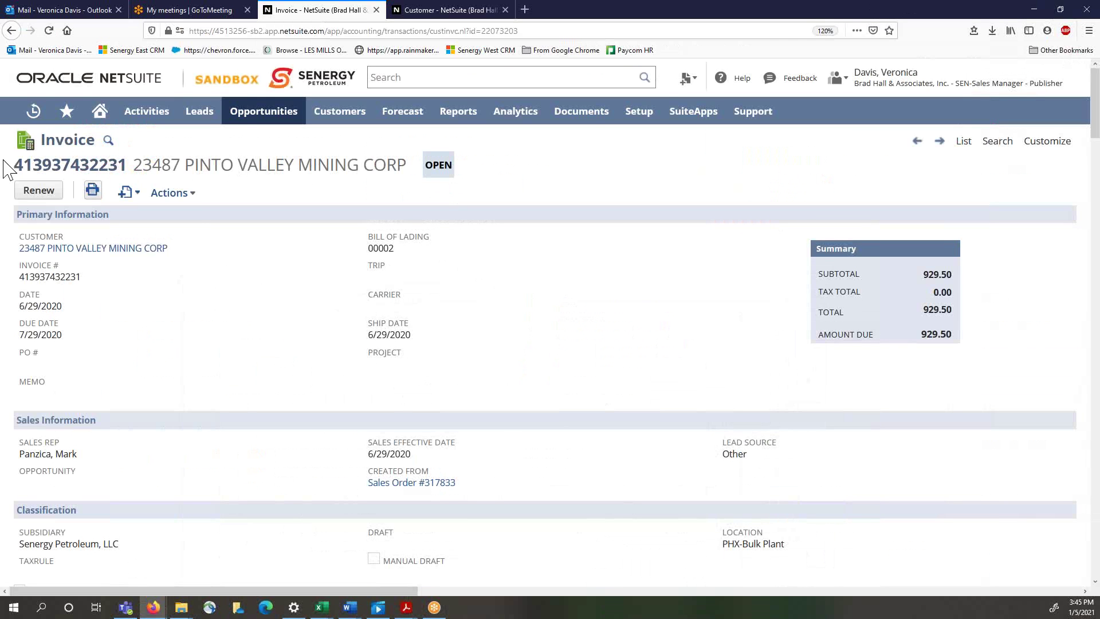
Show the kinds of new records that can be created from the invoice
mouse_move(130, 194)
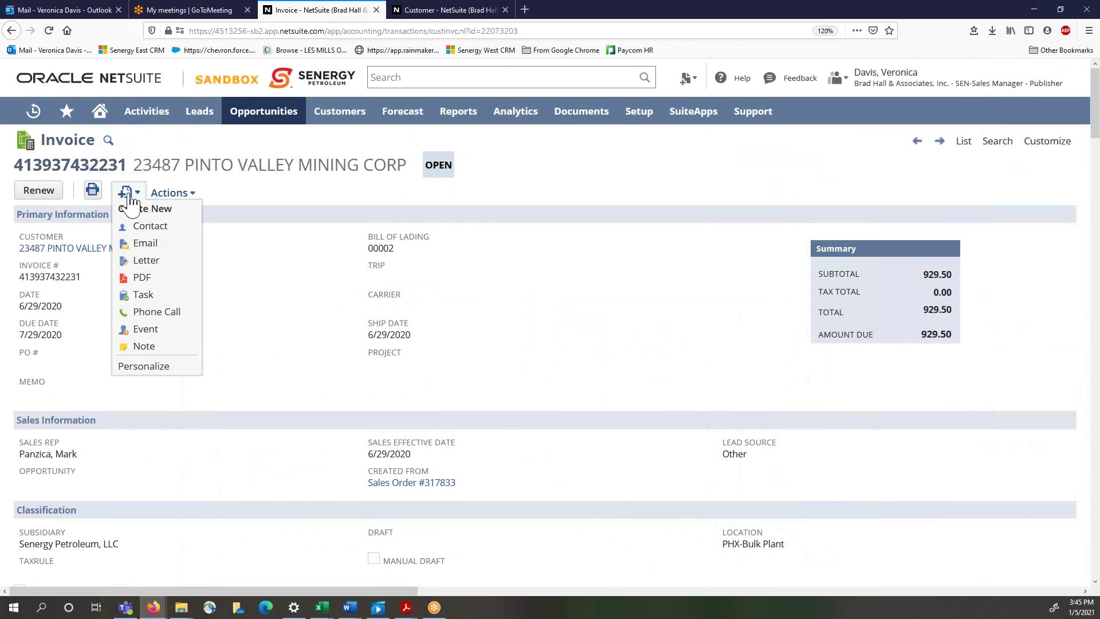